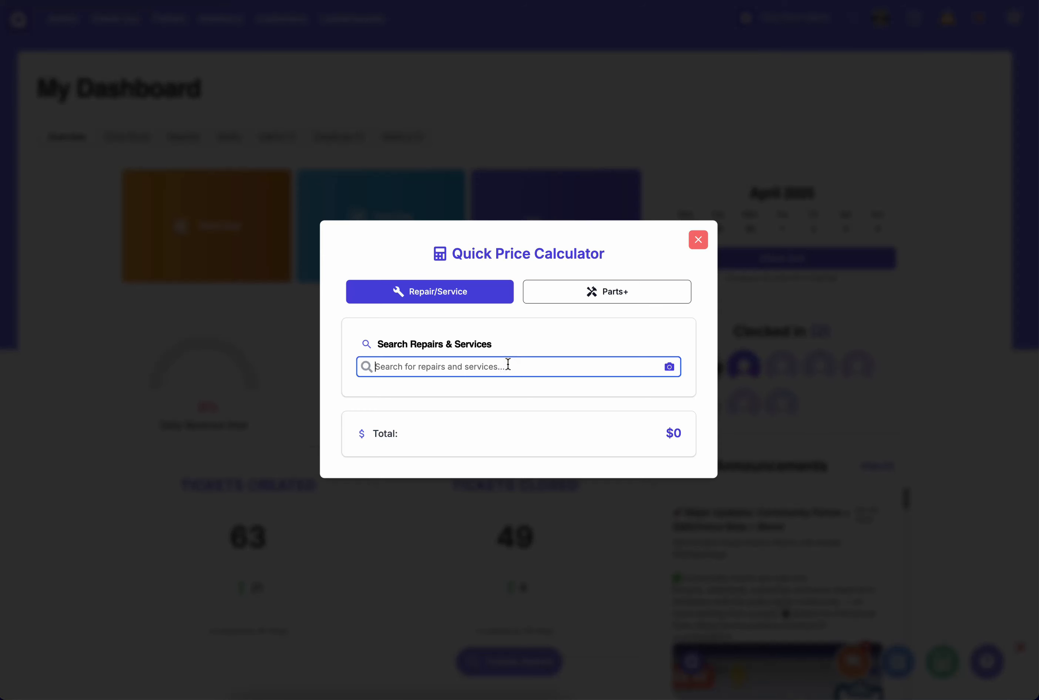
- Look up the prices of the iPhone 15 Pro Soft OLED Screen Replacement repair and the iPhone 11 LCD part (iP11LCD)
type("soft")
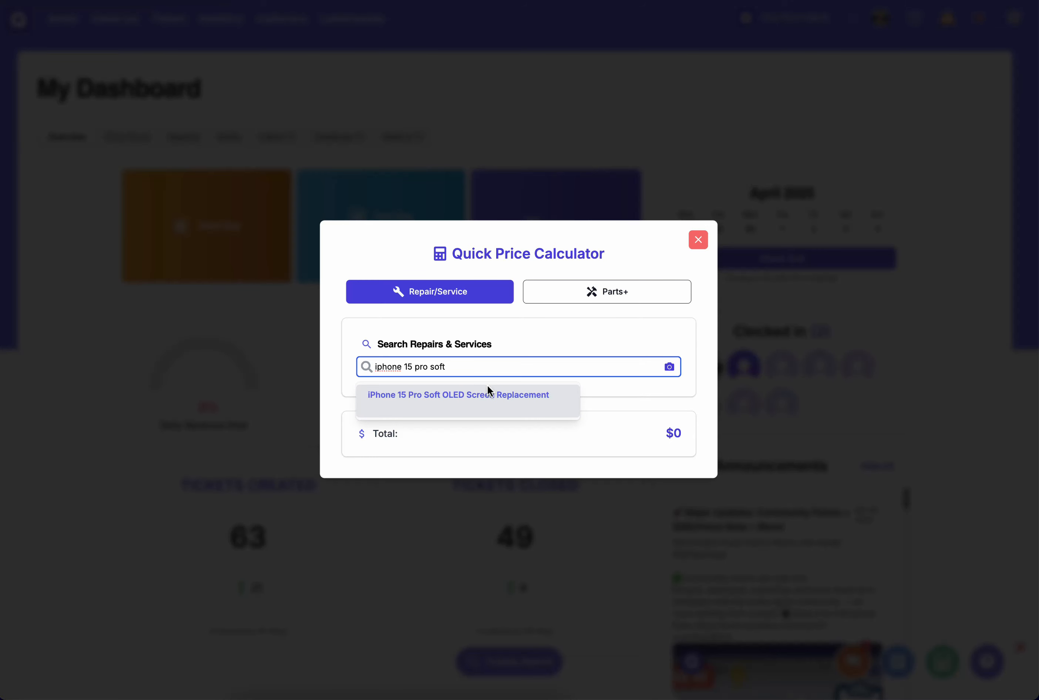
left_click(487, 398)
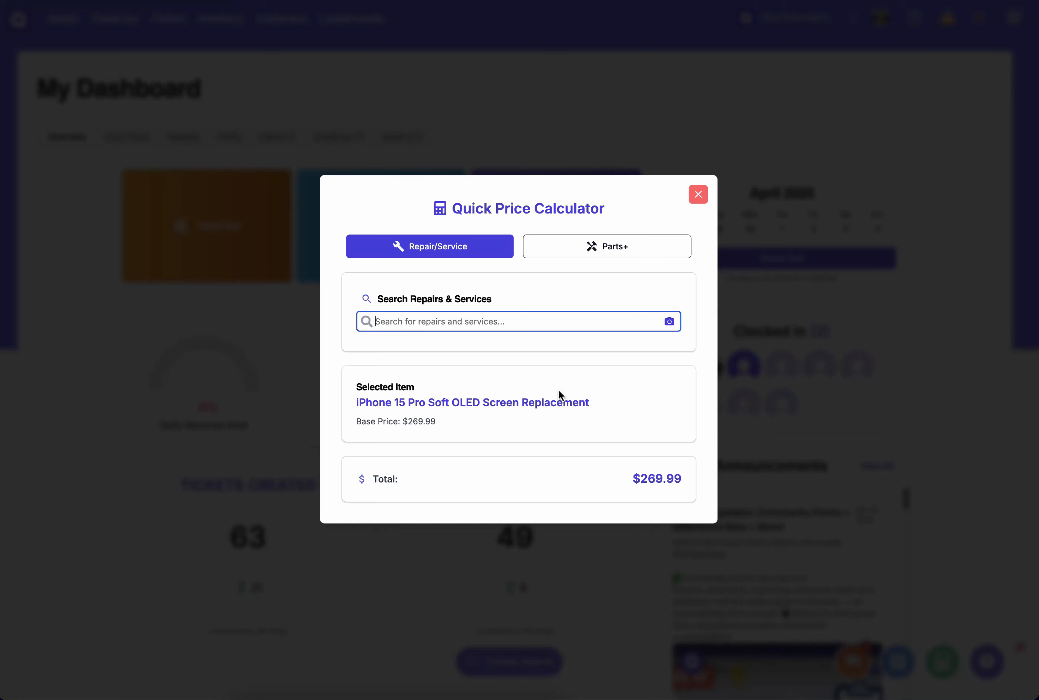
left_click(562, 252)
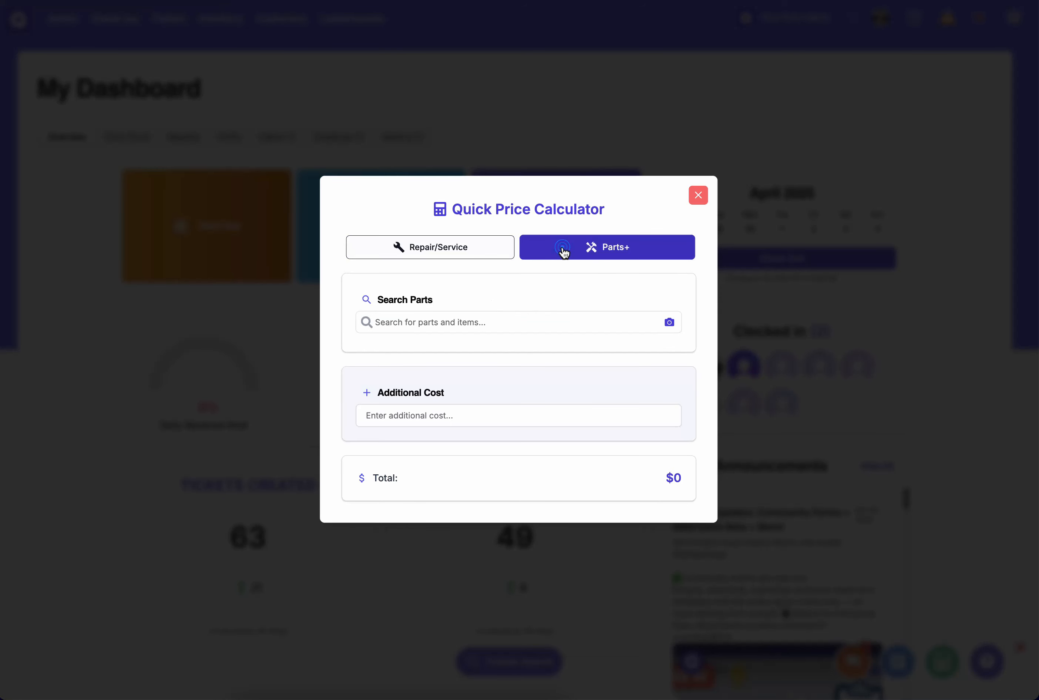
left_click(475, 323)
type("iP11LCD")
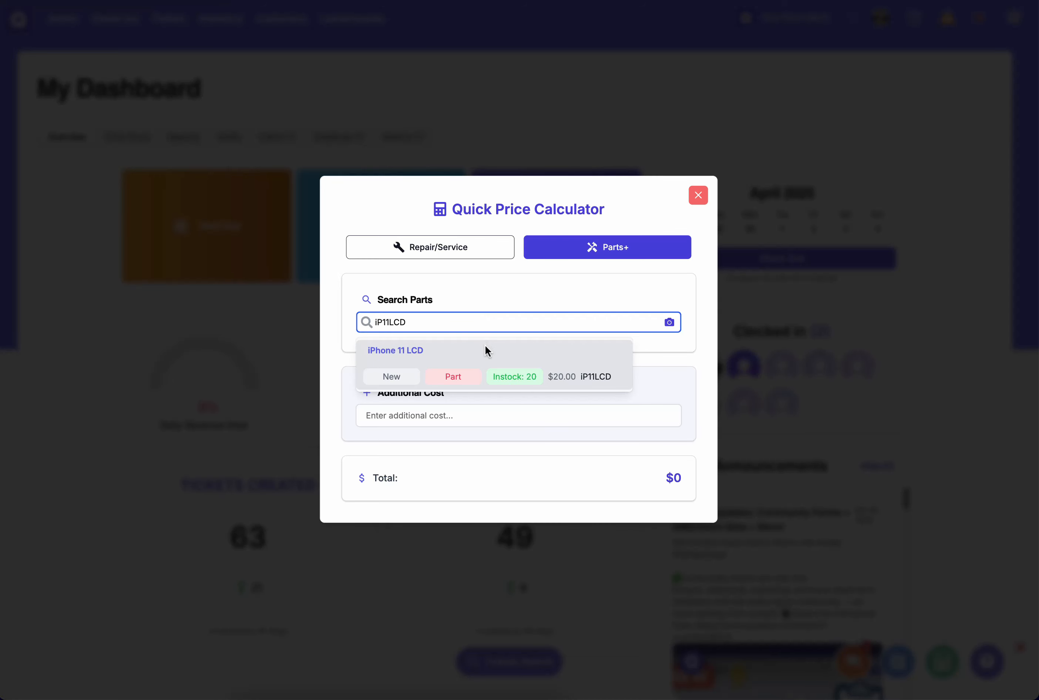
left_click(484, 348)
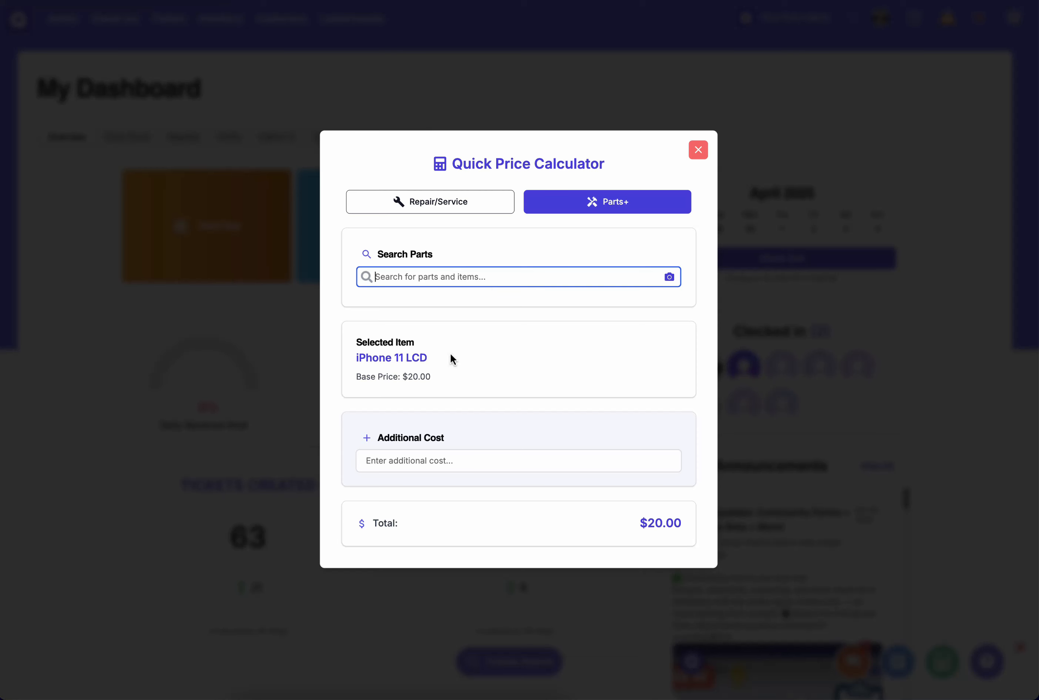
- Test additional costs of 80, 100 and 200 on the iPhone 11 LCD, finish with 100, and close the calculator
left_click(419, 466)
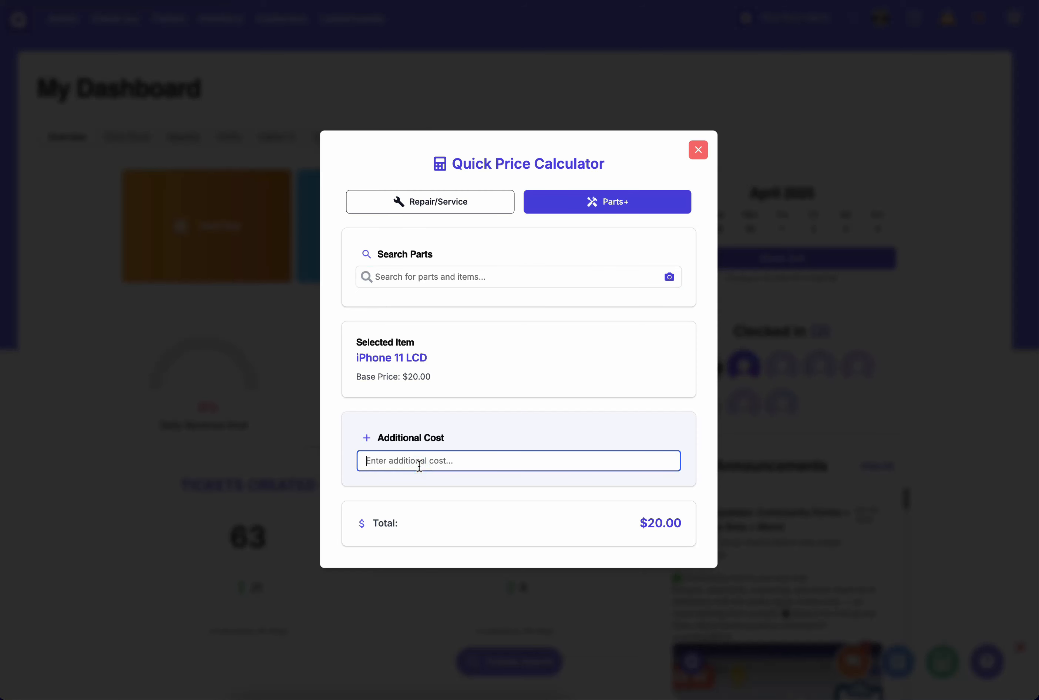
type("80")
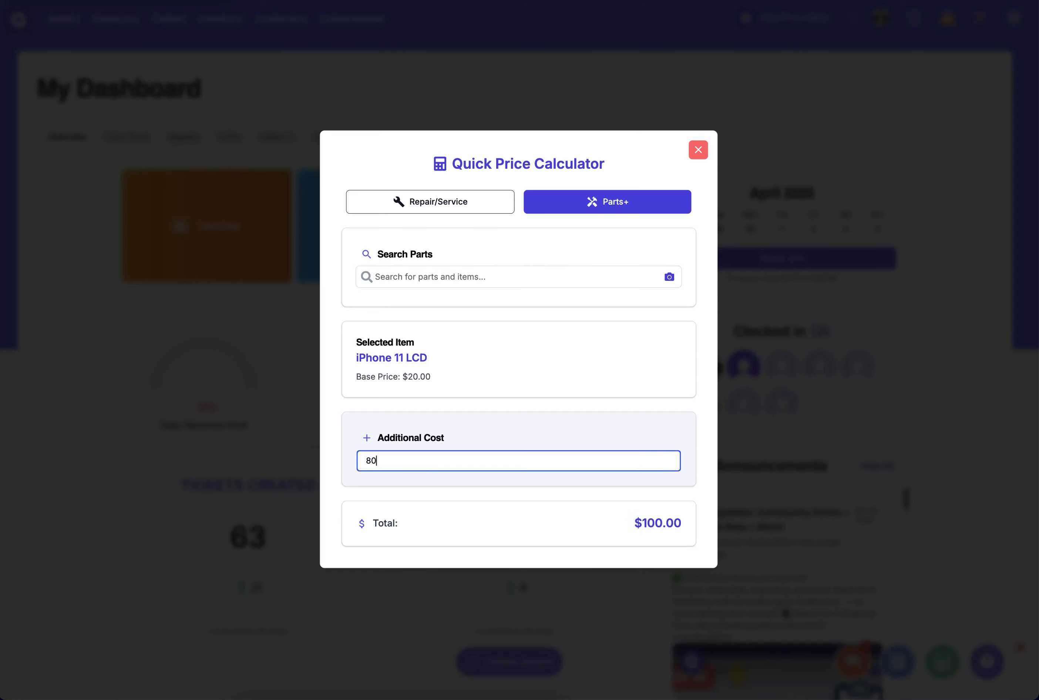
key("BackSpace")
key("BackSpace")
type("100")
key("BackSpace")
key("BackSpace")
key("BackSpace")
type("200")
key("BackSpace")
key("BackSpace")
key("BackSpace")
type("100")
left_click(578, 365)
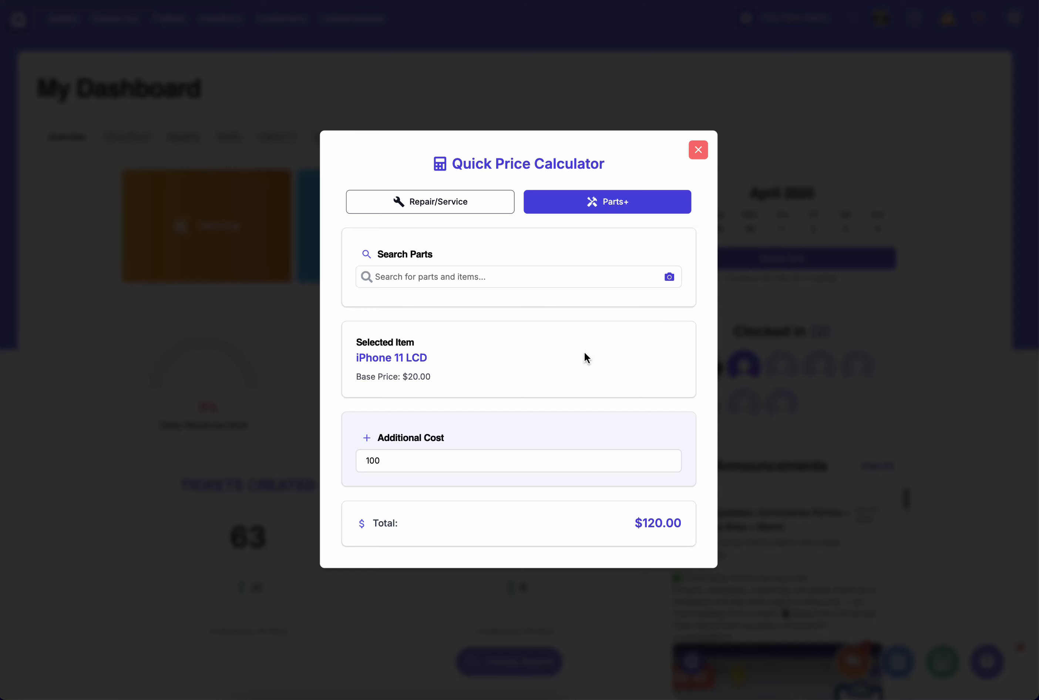
left_click(698, 150)
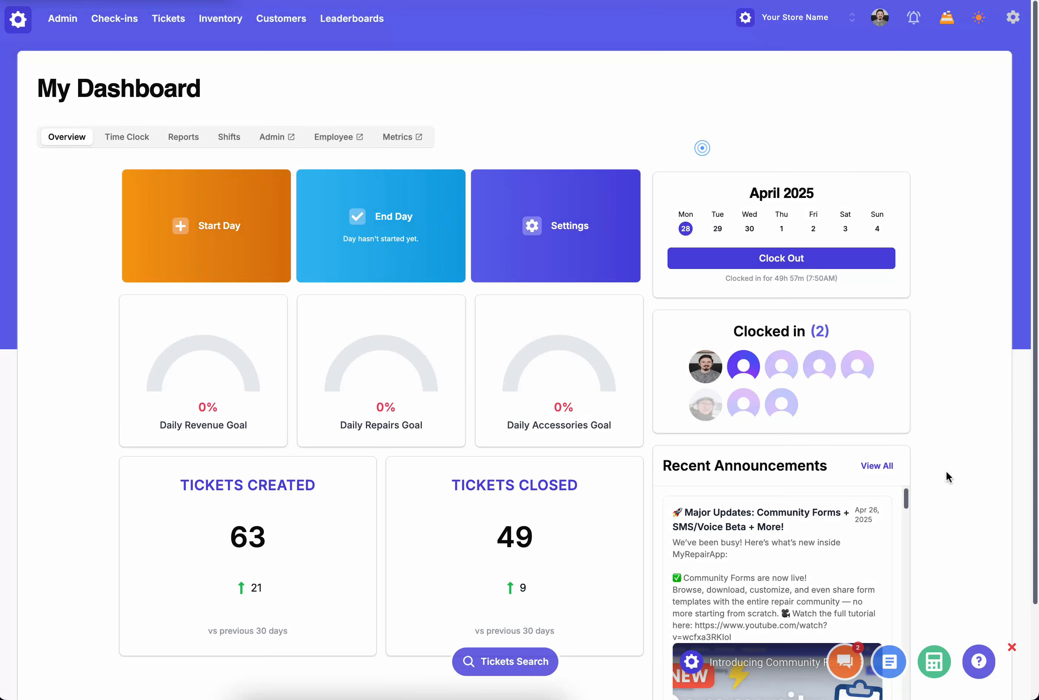
- Open the support page from the dashboard
left_click(982, 666)
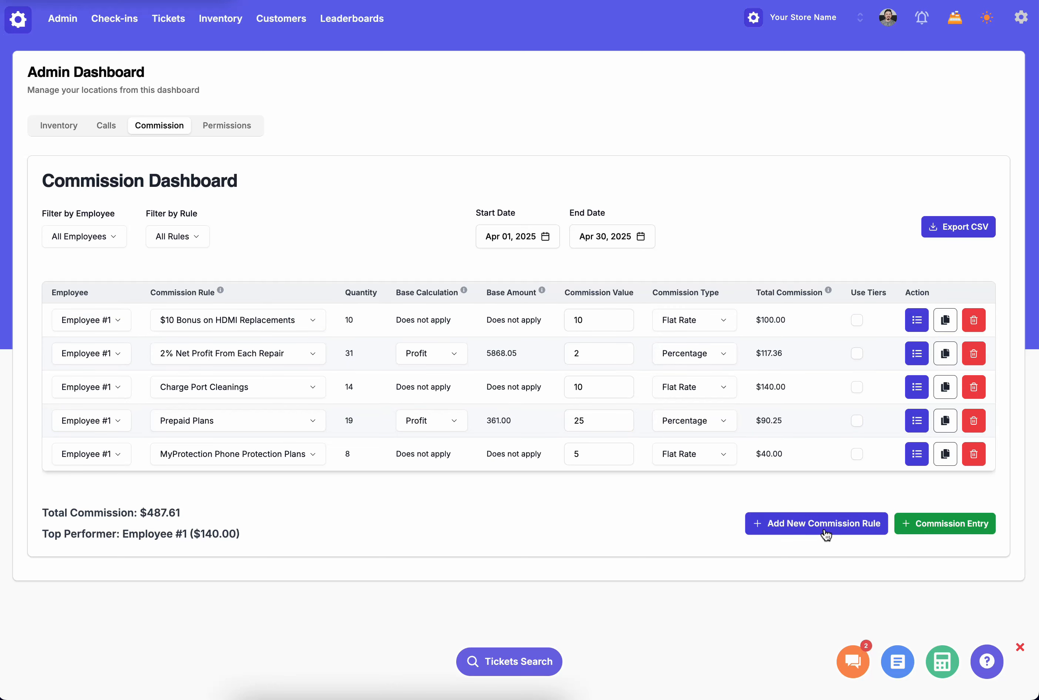
- Review the options for copying the $10 Bonus on HDMI Replacements commission to employees, close them, and examine the Use Tiers column
left_click(945, 320)
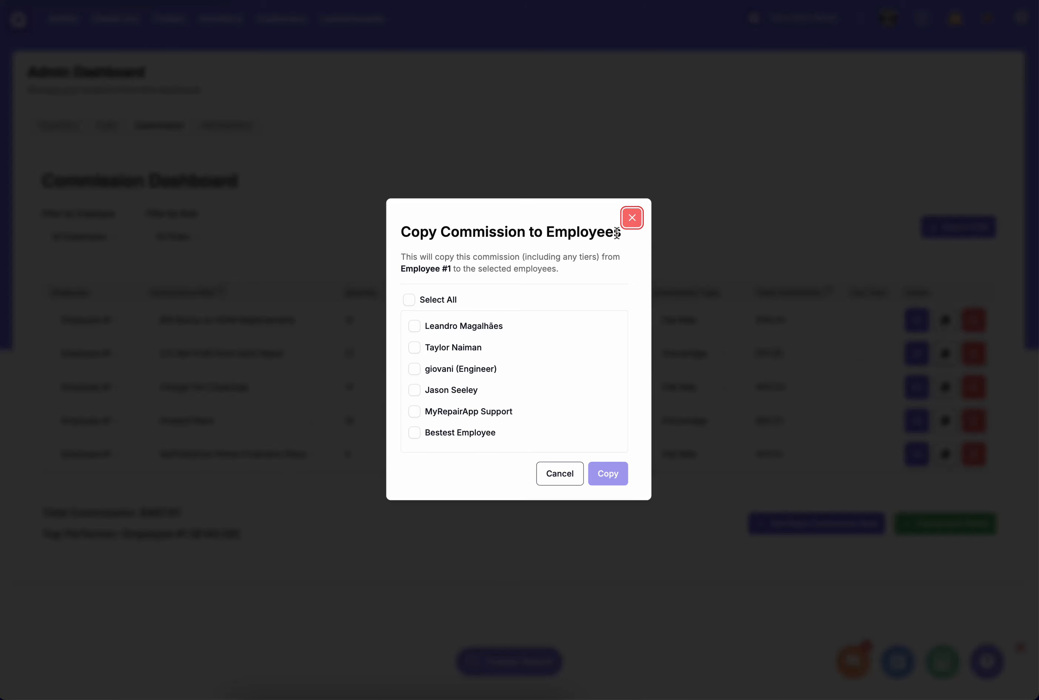
left_click(633, 221)
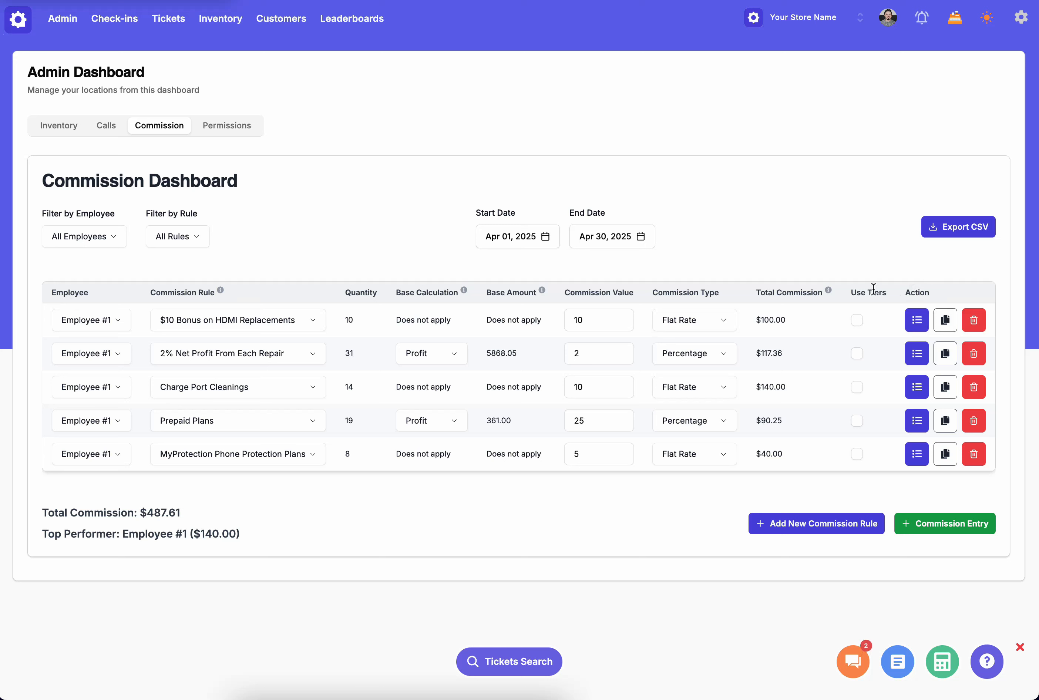
left_click_drag(849, 289, 885, 290)
left_click(886, 290)
- Add a commission entry for Employee #1 with the Screen Protection Sales rule
left_click(936, 533)
left_click(96, 487)
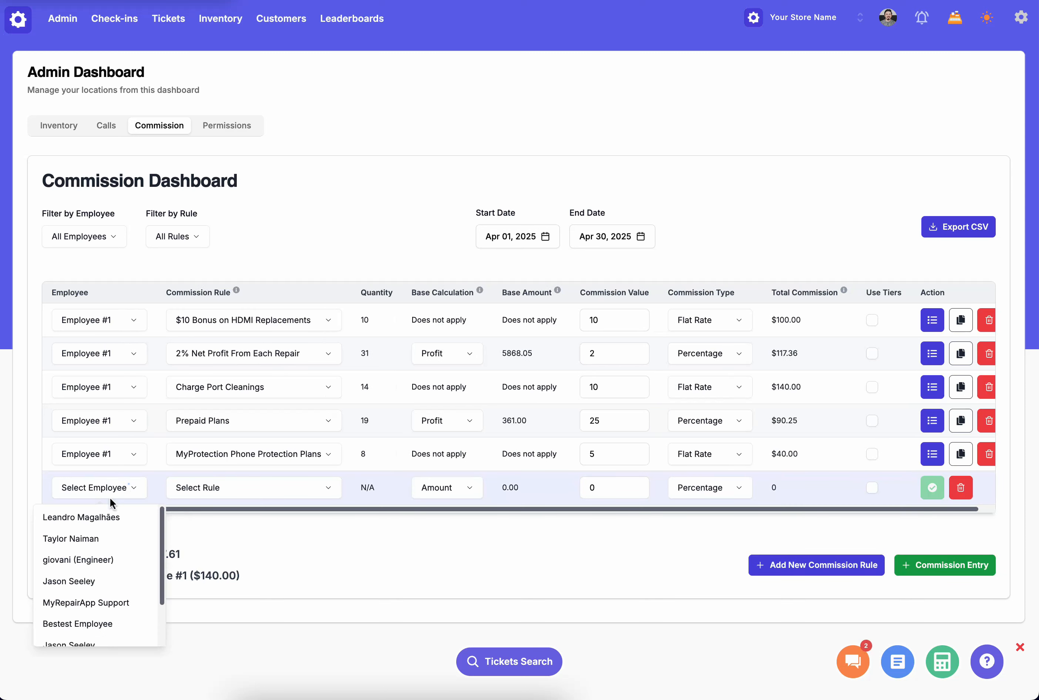
scroll(87, 595, "down", 2)
left_click(90, 631)
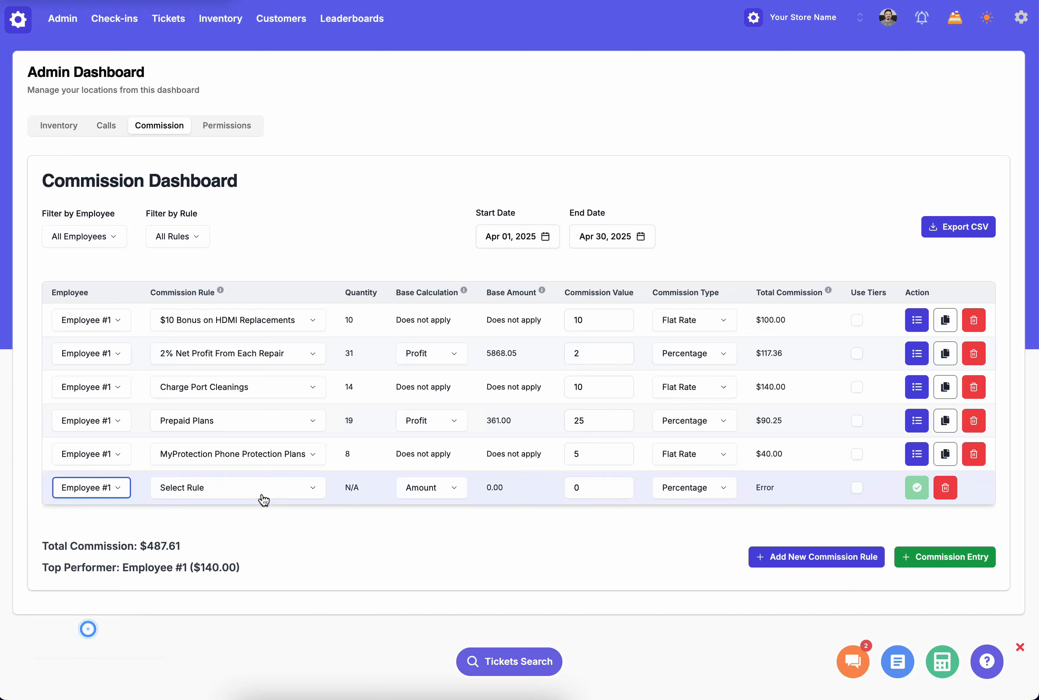
left_click(264, 492)
scroll(251, 558, "down", 1)
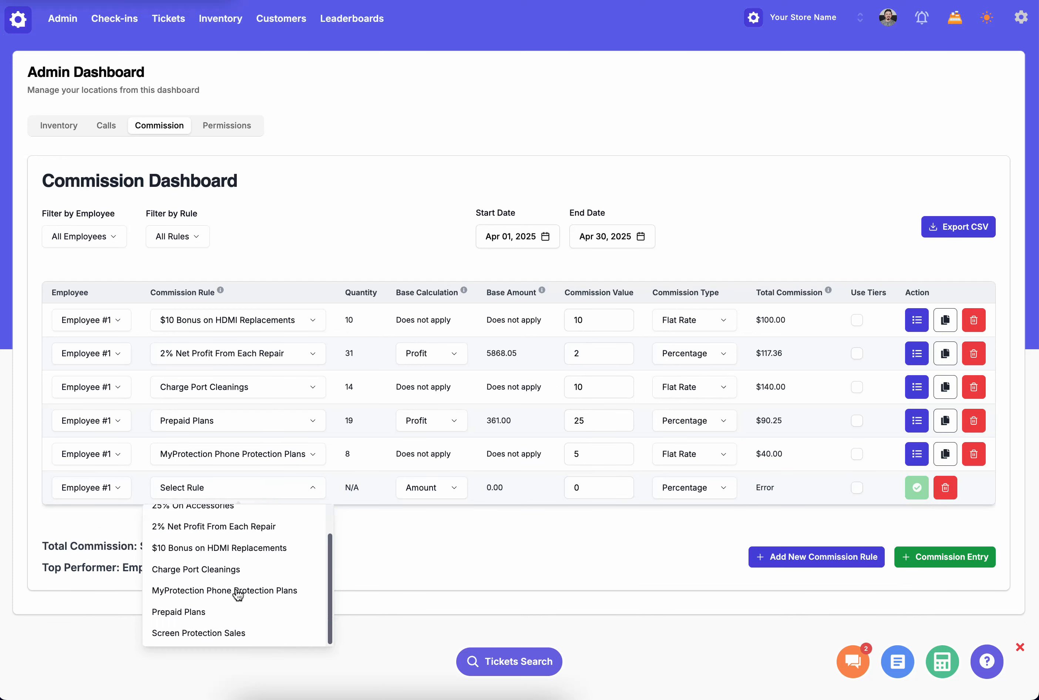
left_click(222, 636)
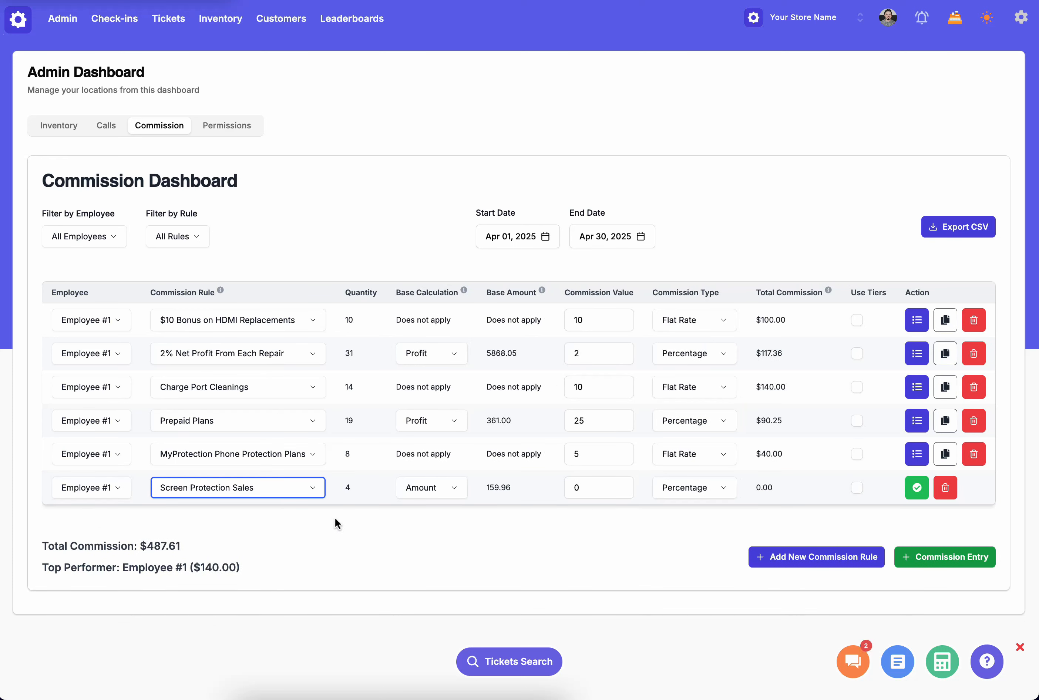
left_click(335, 522)
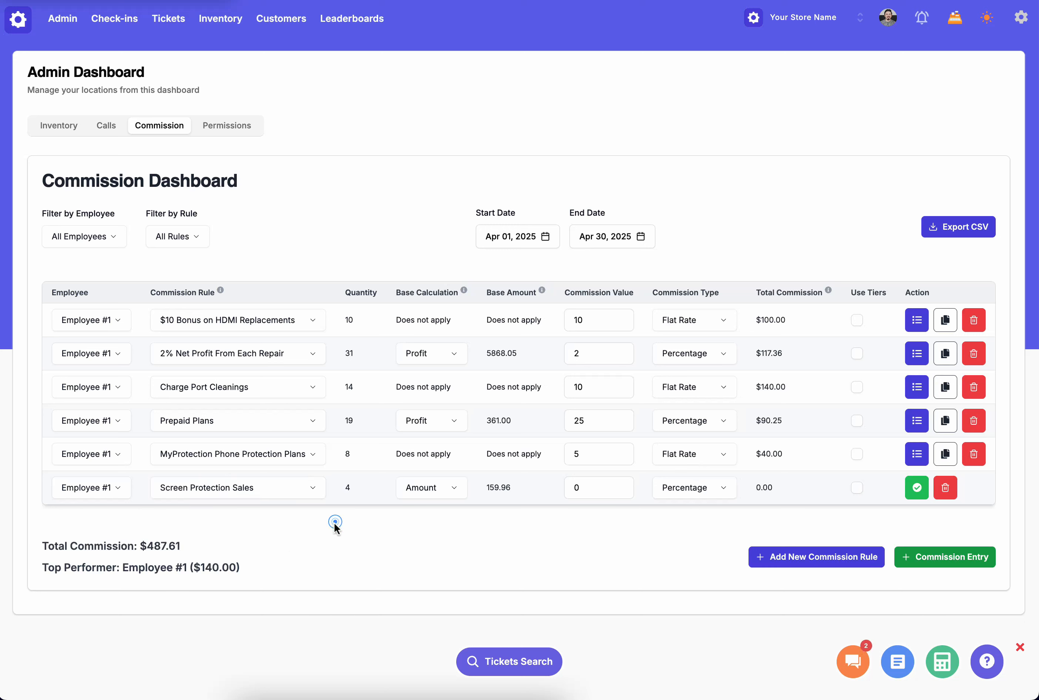
- Base the Screen Protection Sales commission on Profit, enable tiers for it, and save the entry
left_click(456, 494)
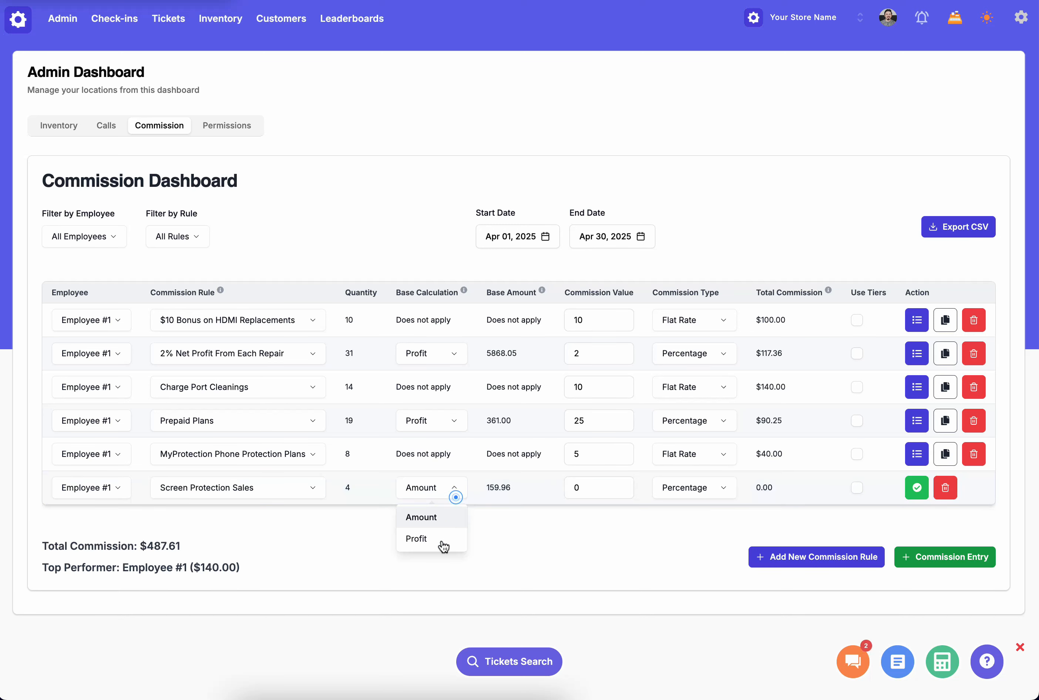
left_click(446, 546)
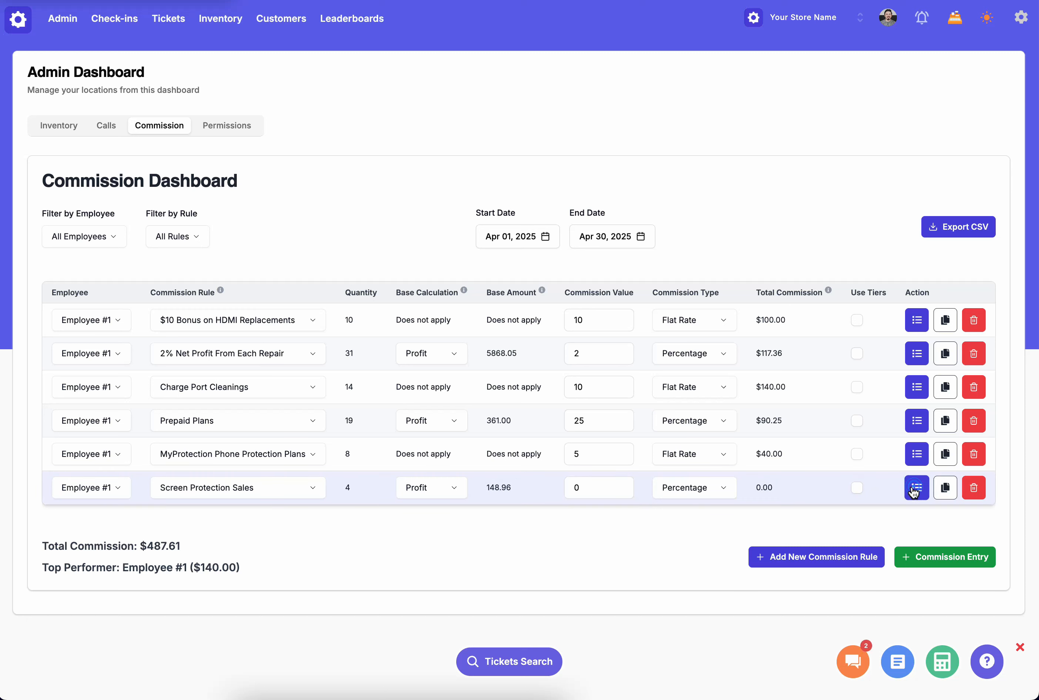
left_click(857, 490)
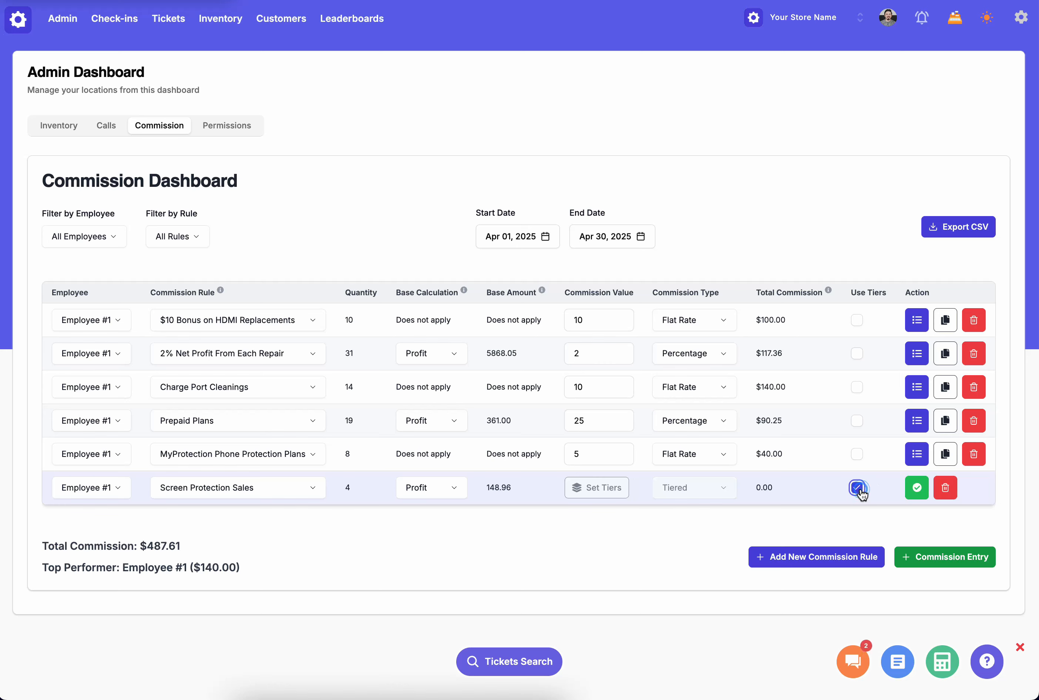
left_click(915, 492)
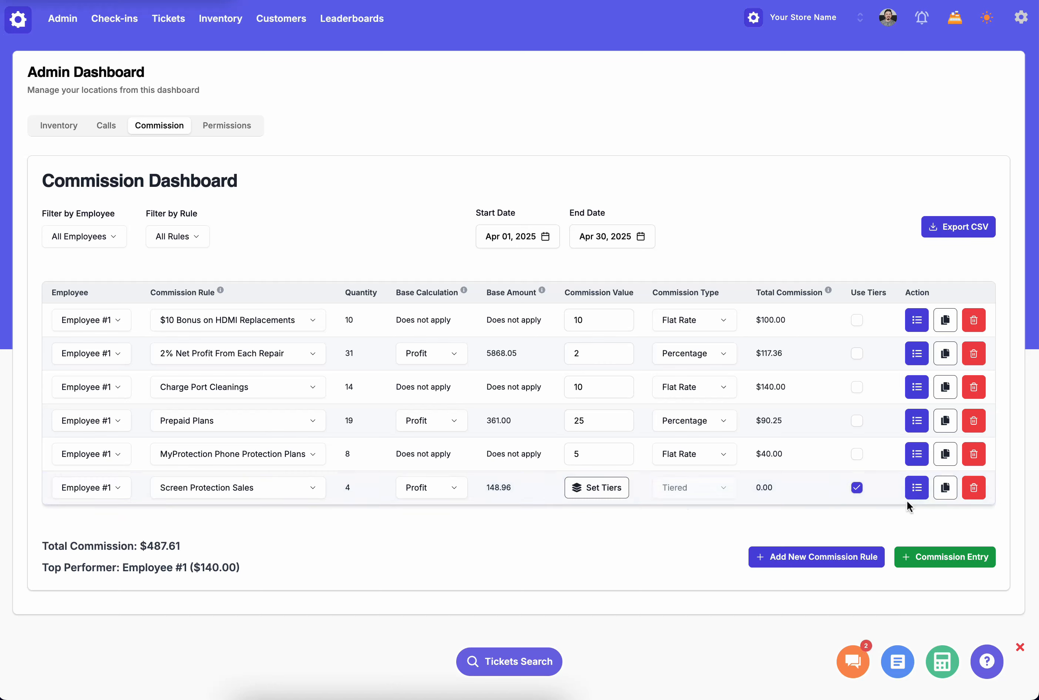
- Review the commission calculation breakdown for Screen Protection Sales and close it
left_click(908, 496)
left_click(869, 233)
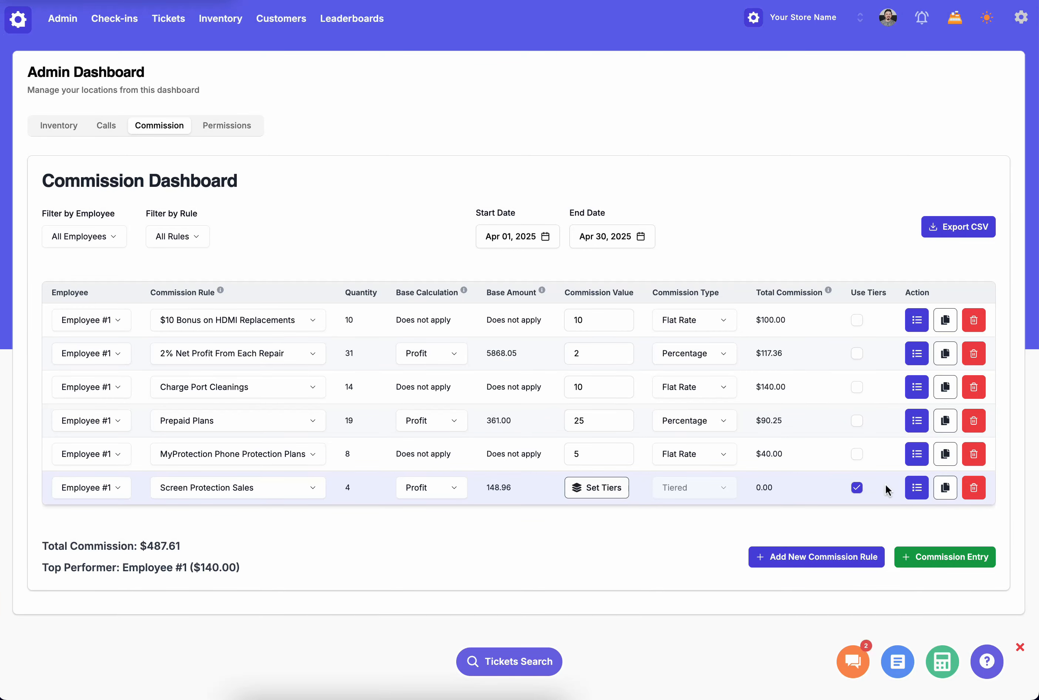
left_click(923, 487)
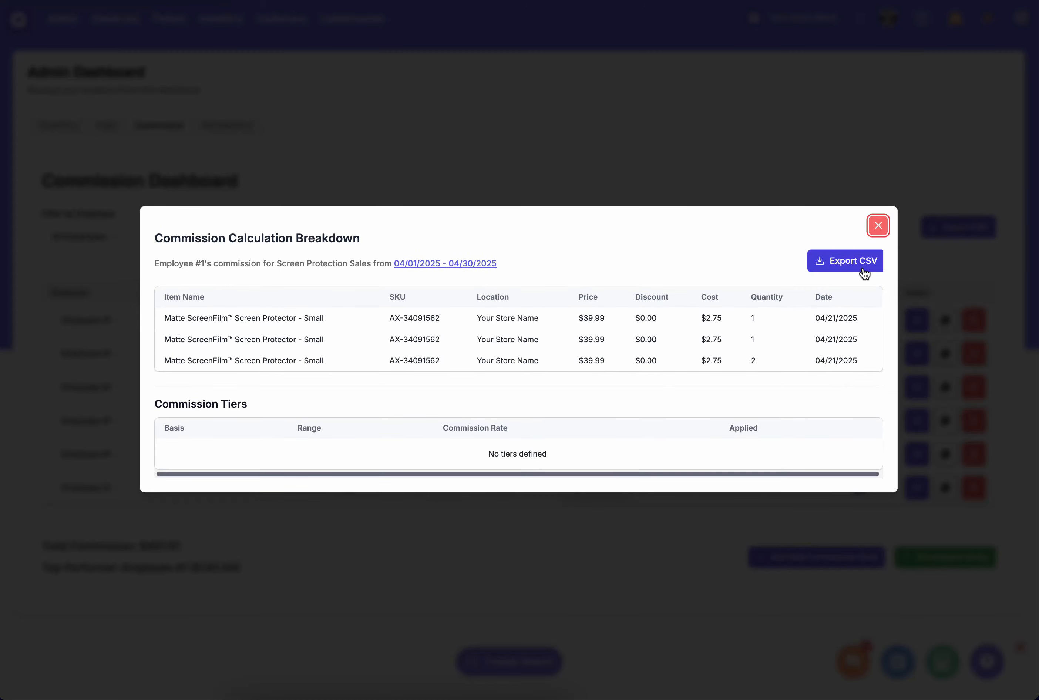
left_click(878, 225)
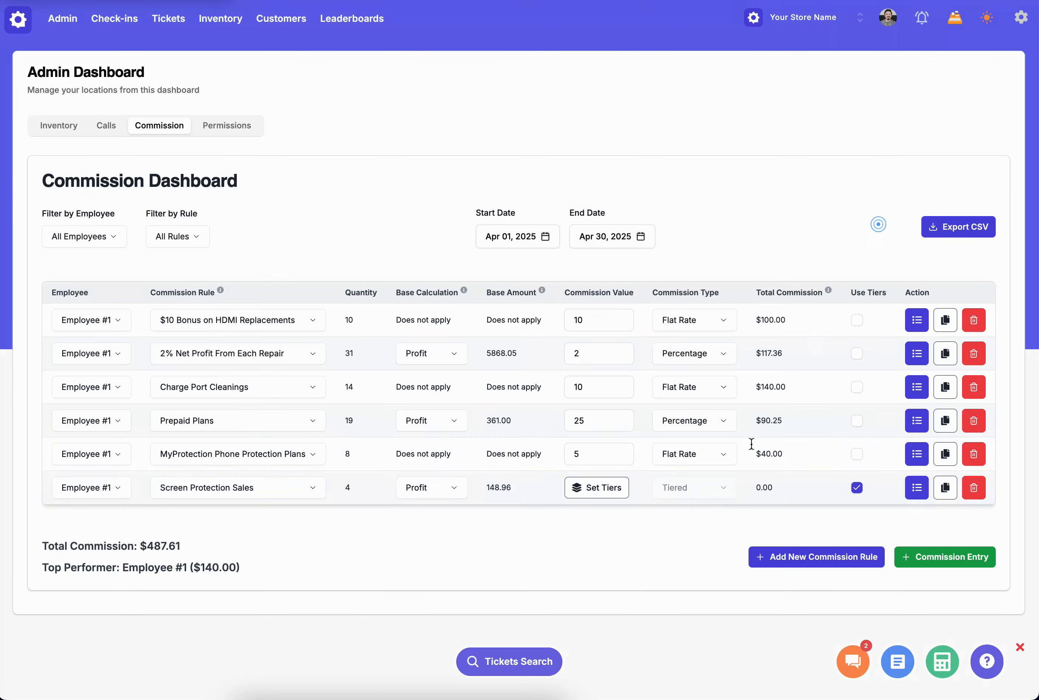
- Add a Screen Protection Sales commission tier based on Attachment Rate % with a minimum rate of 1% and a percentage value of 1
left_click(598, 487)
left_click(378, 292)
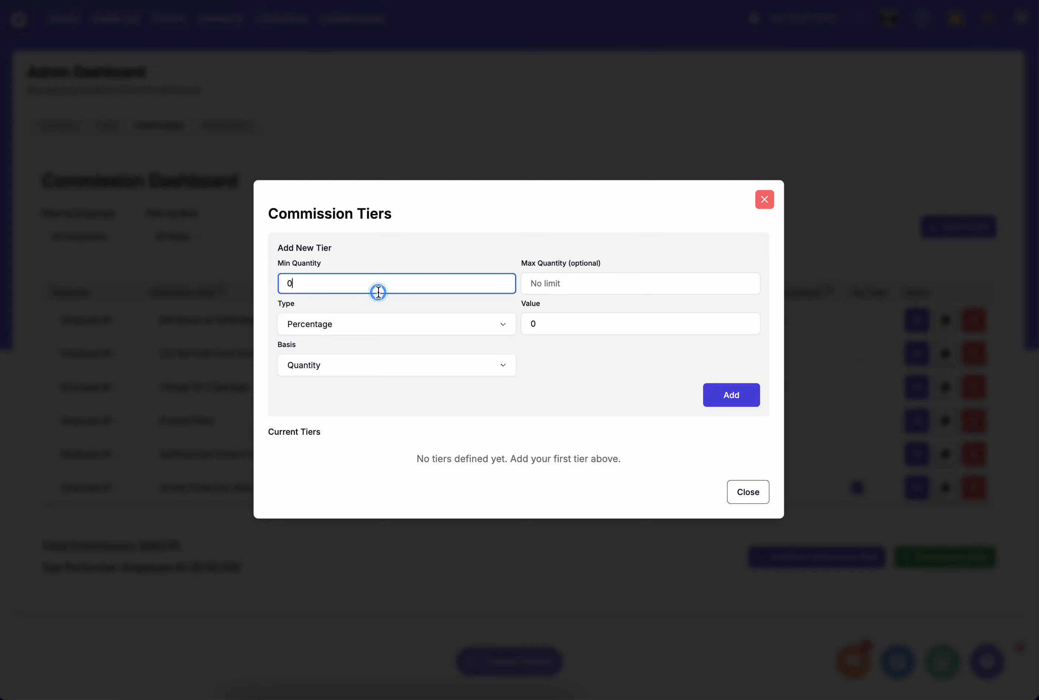
left_click(349, 374)
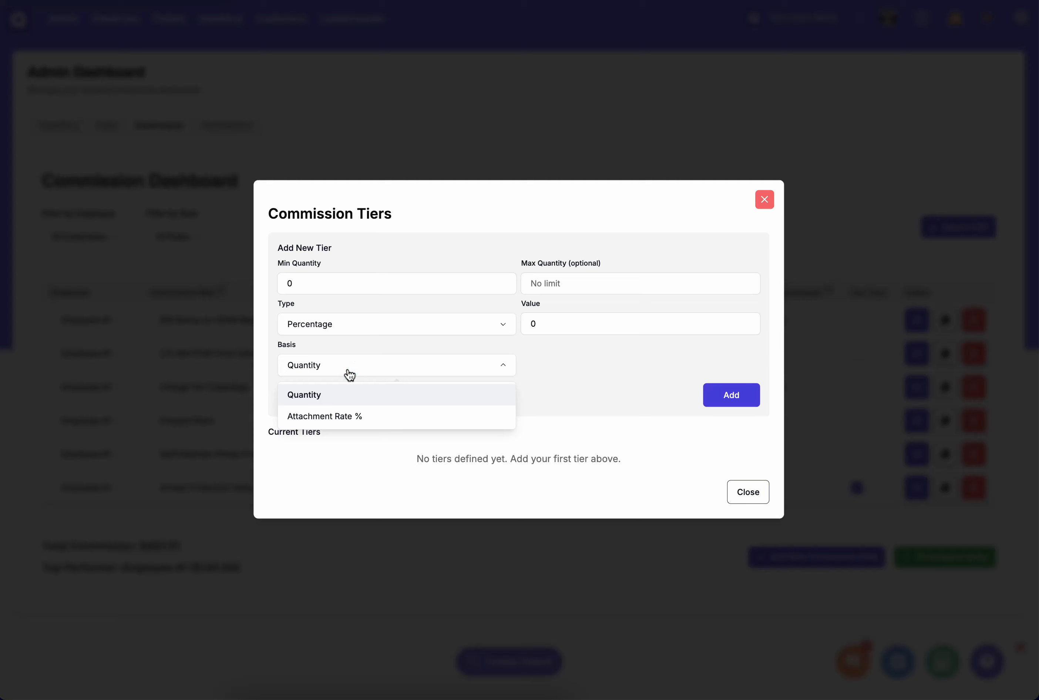
left_click(351, 418)
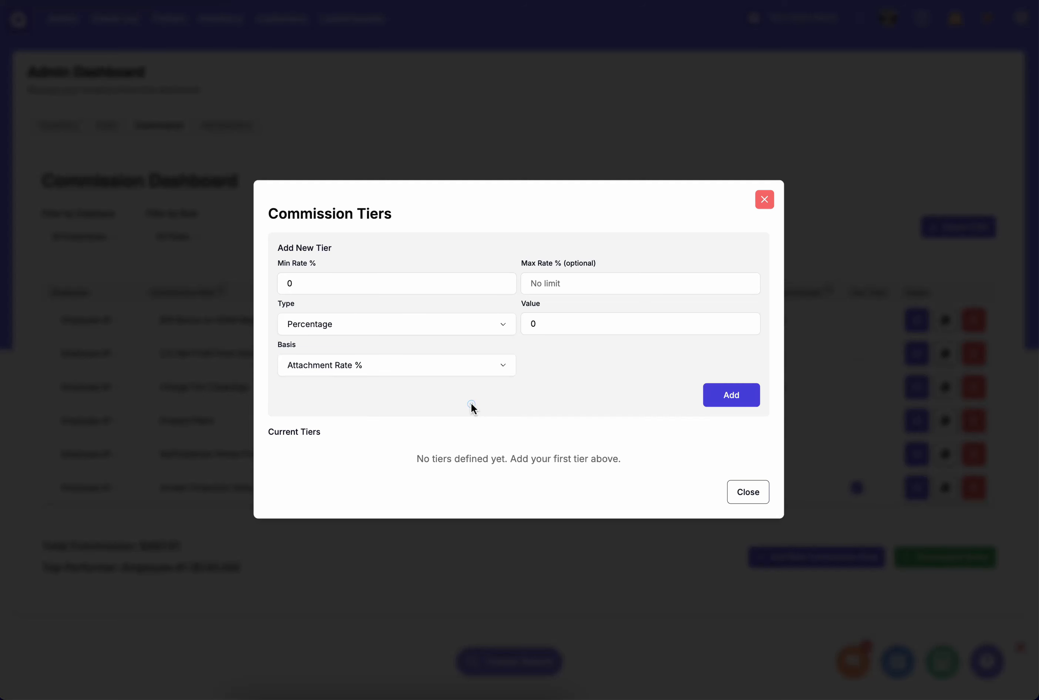
left_click(343, 277)
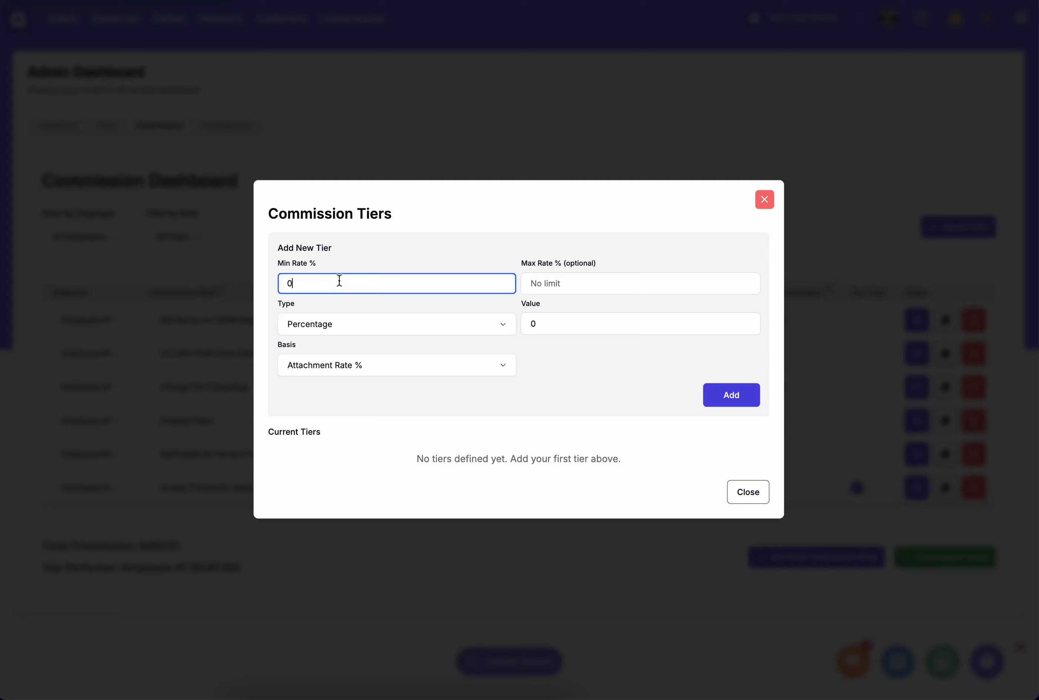
type("1")
left_click(559, 326)
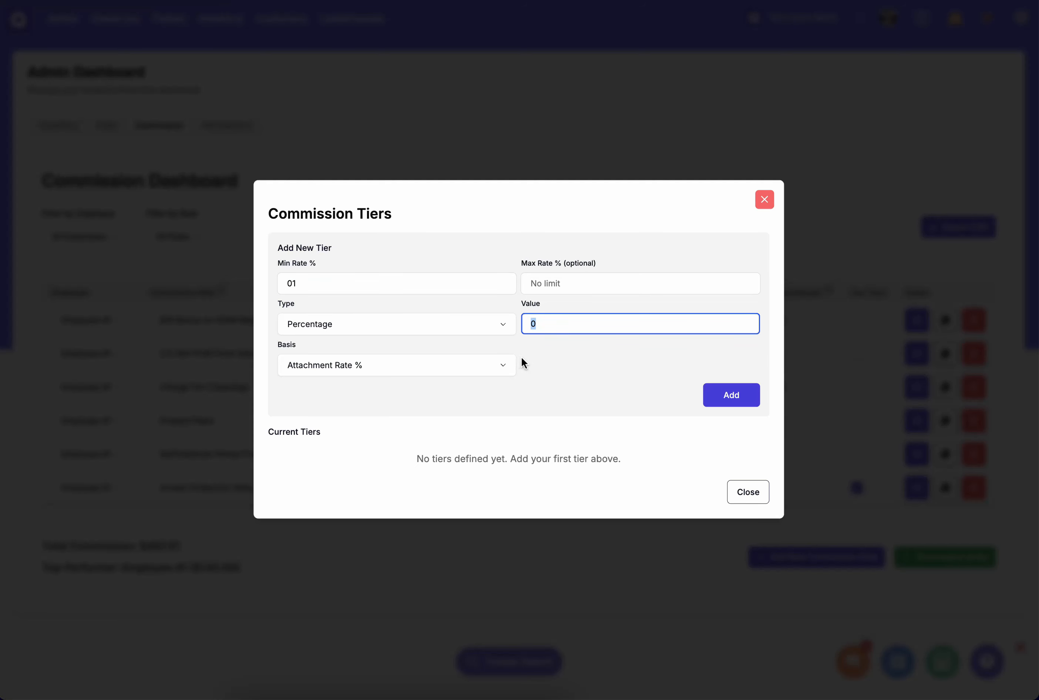
type("1")
left_click(715, 401)
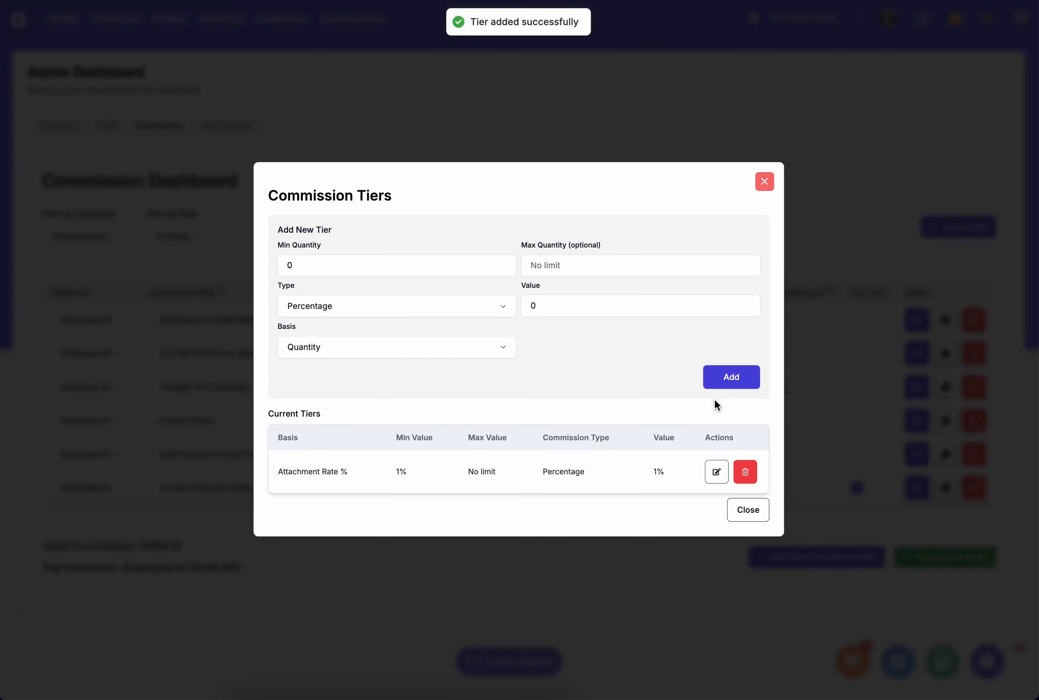
- Add a second Attachment Rate % tier with a minimum rate of 20% and a percentage value of 5
left_click(338, 266)
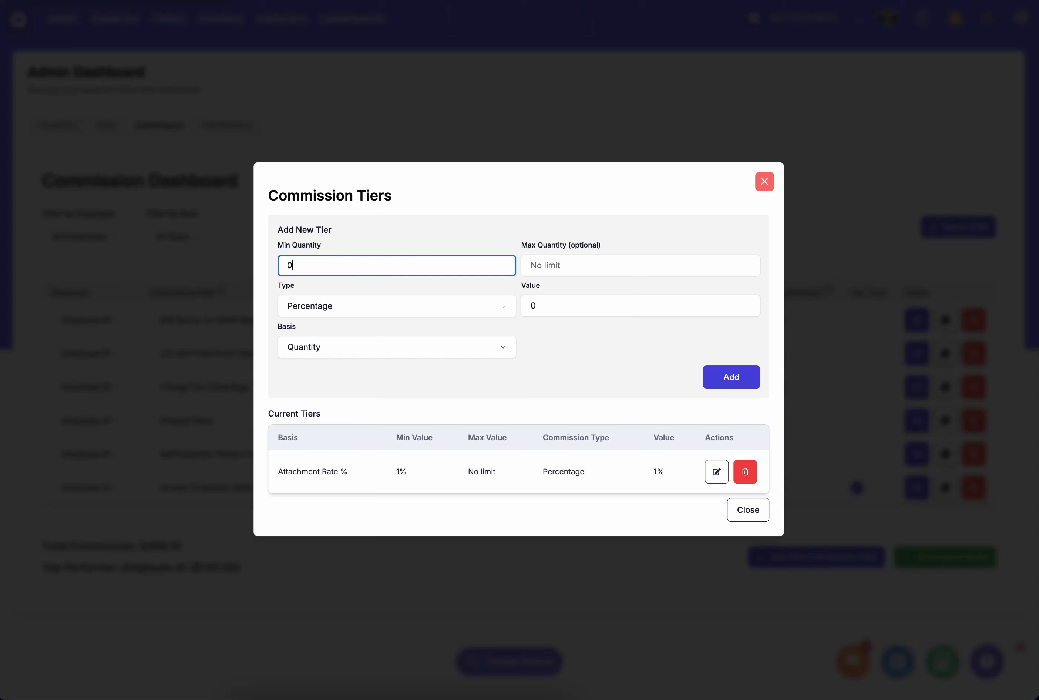
key("Left")
type("2")
left_click(562, 304)
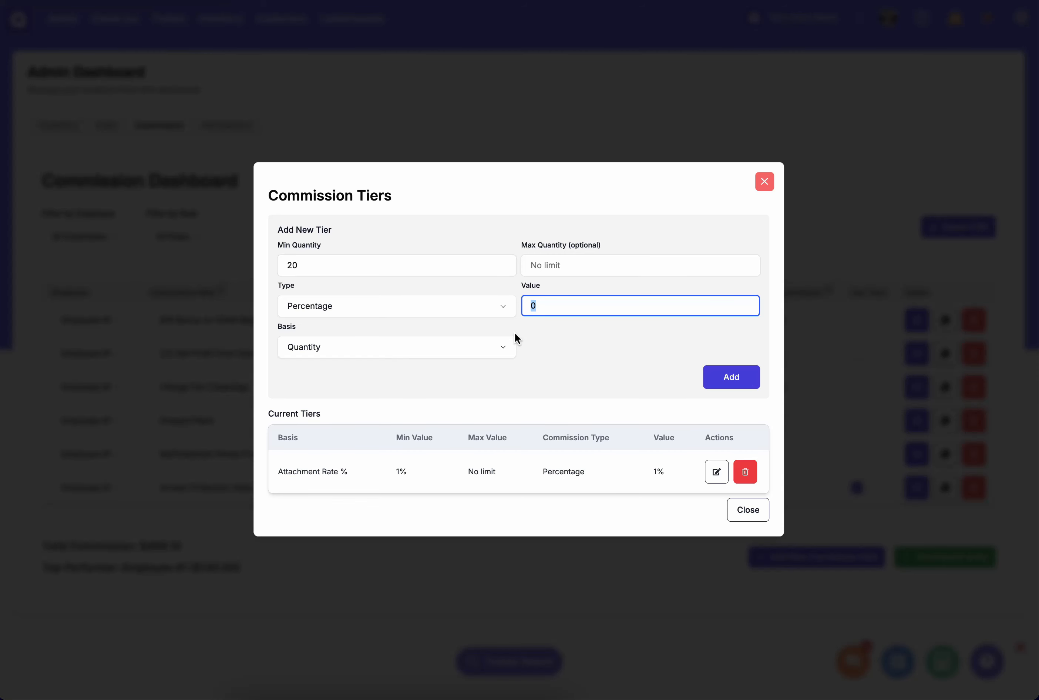
type("5")
left_click(489, 350)
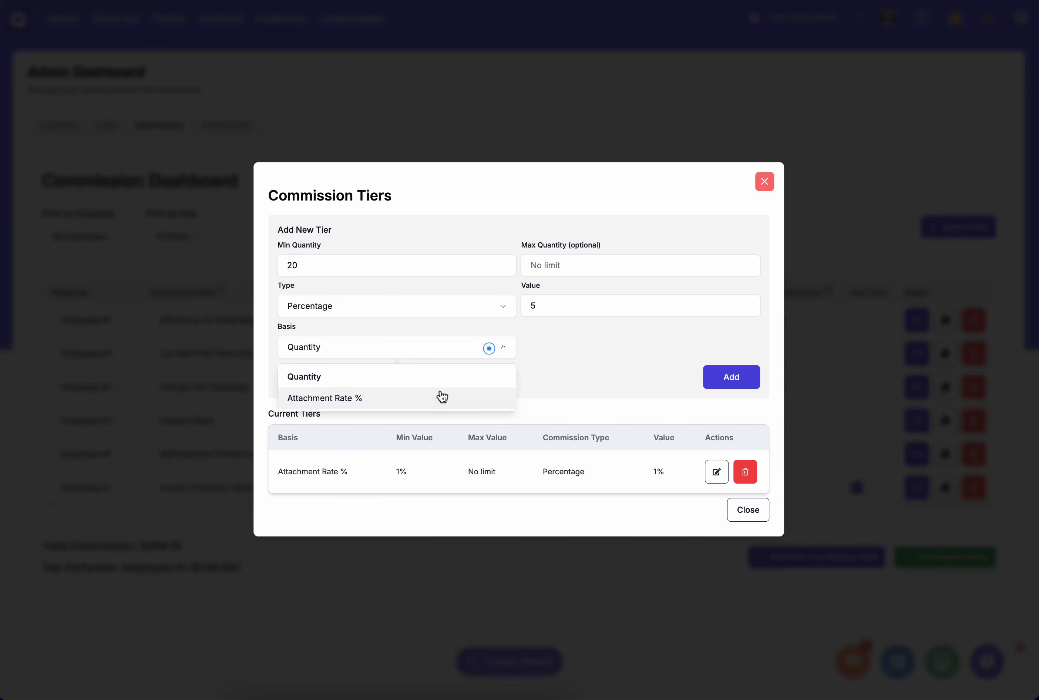
left_click(431, 397)
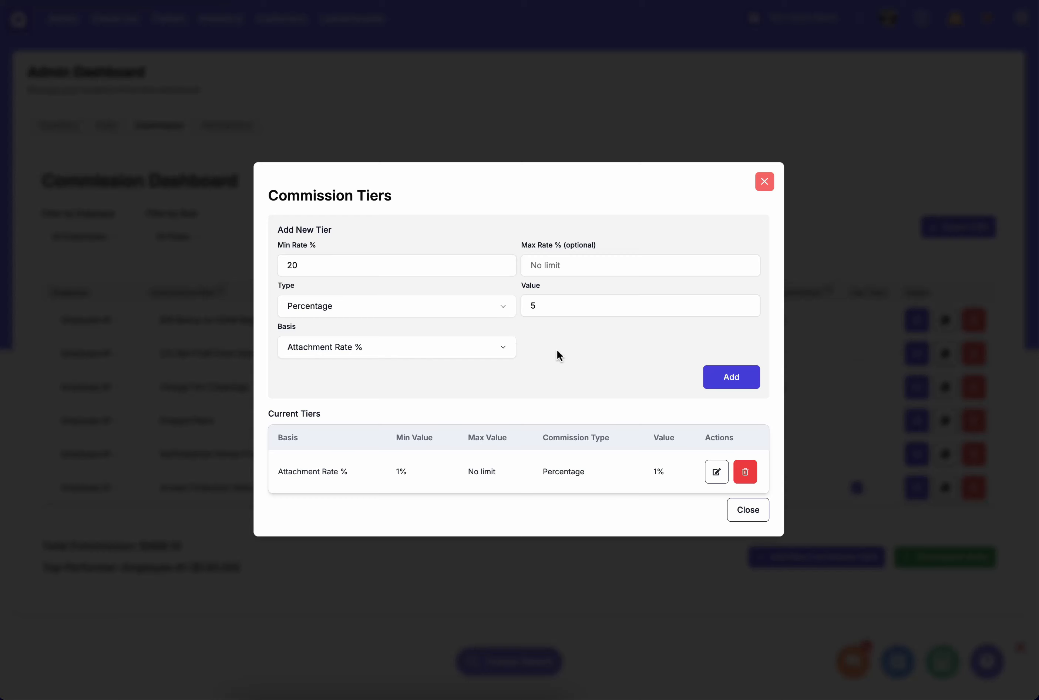
left_click(625, 317)
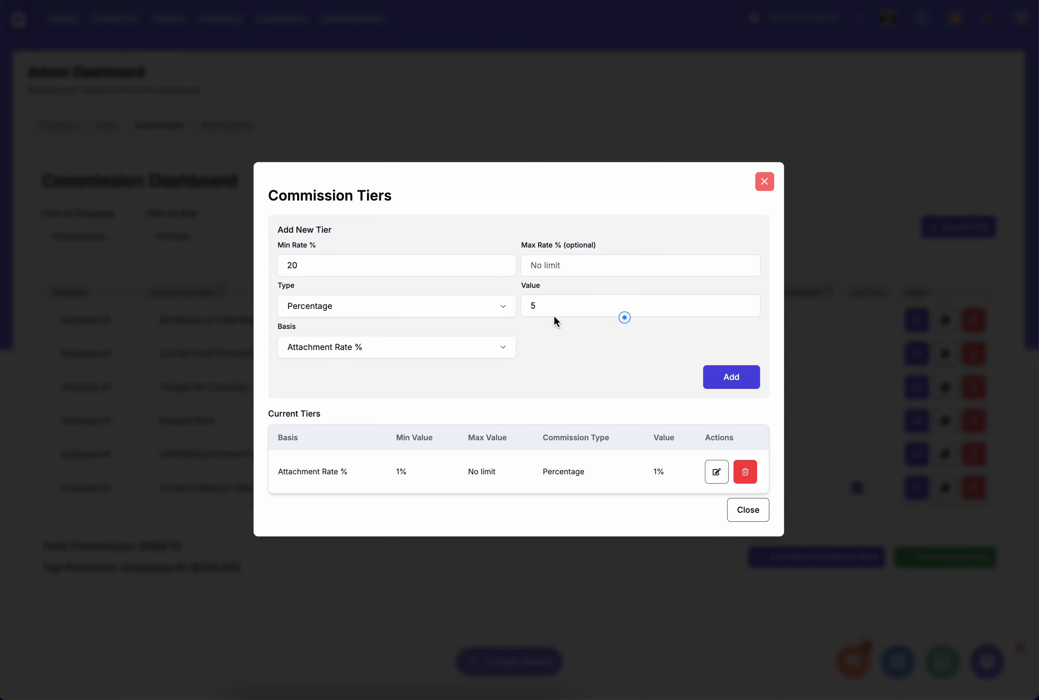
left_click(727, 380)
- Add a third Attachment Rate % tier with a minimum rate of 30% and a percentage value of 7
left_click(344, 243)
type("30")
left_click(353, 326)
left_click(337, 377)
left_click(564, 287)
type("7")
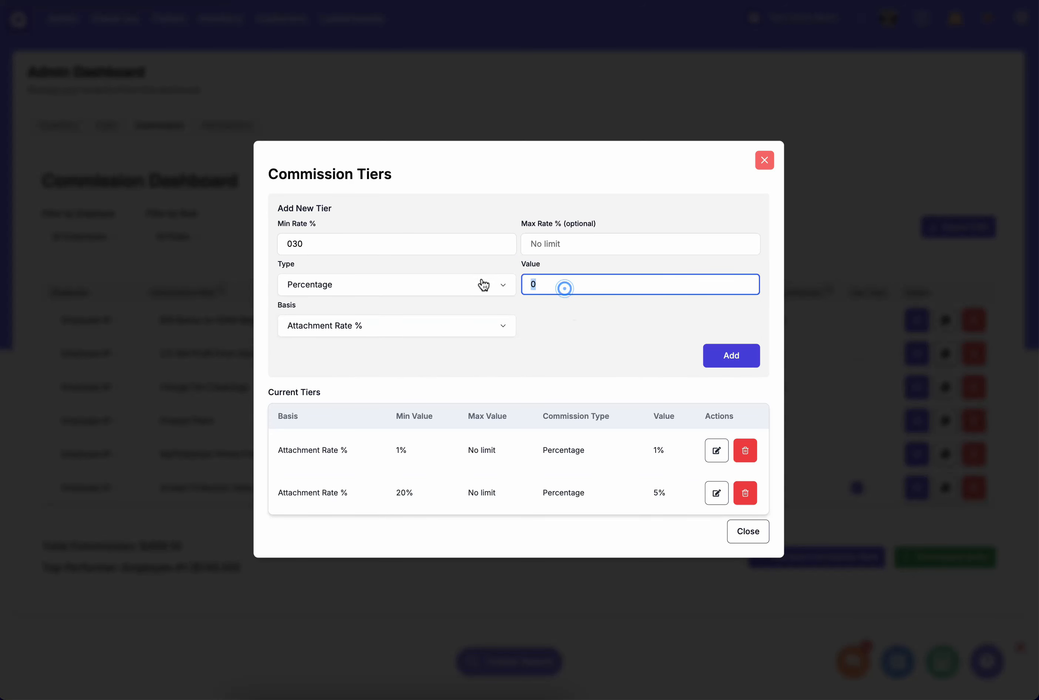
left_click(755, 356)
- Add a fourth Attachment Rate % tier with a minimum rate of 40% and a percentage value of 10
left_click(353, 223)
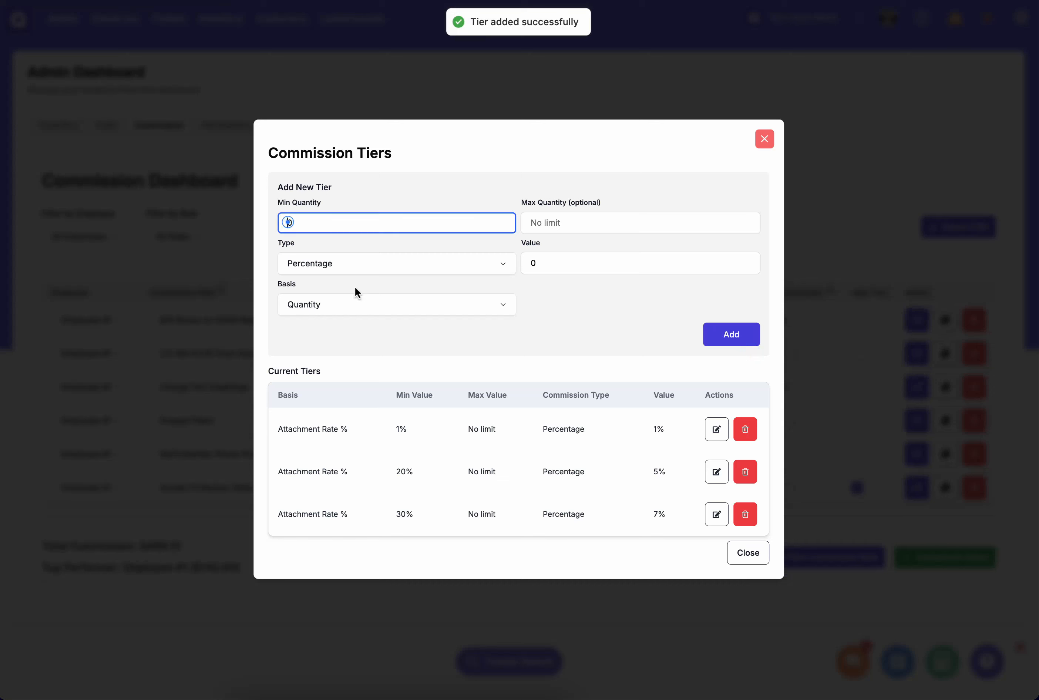
type("40")
left_click(349, 304)
left_click(348, 355)
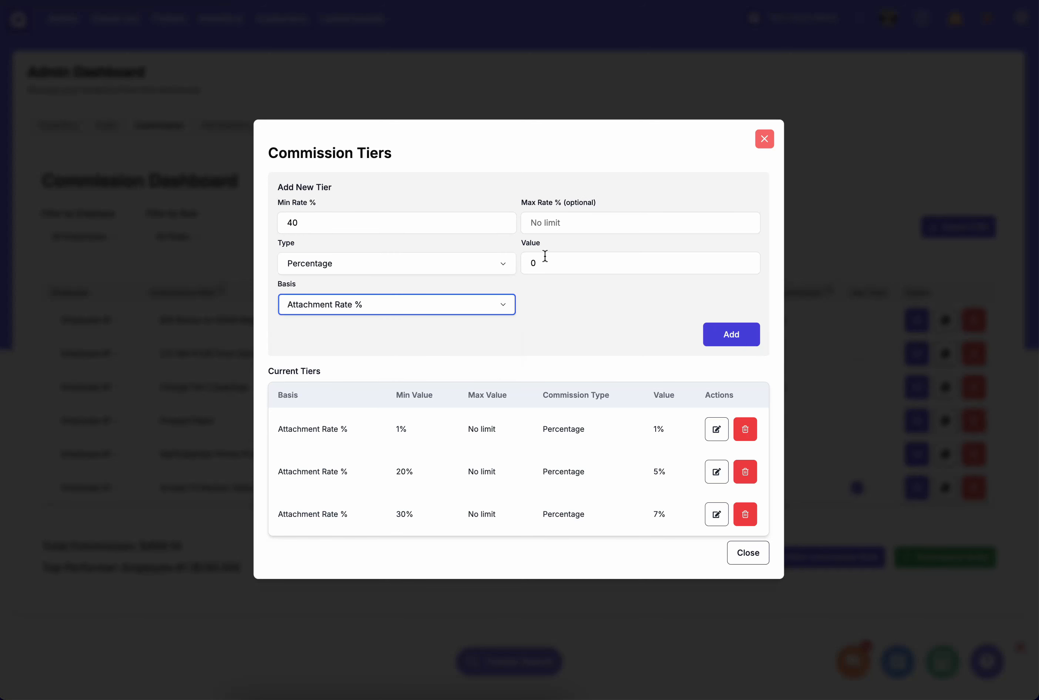
left_click(560, 258)
type("10")
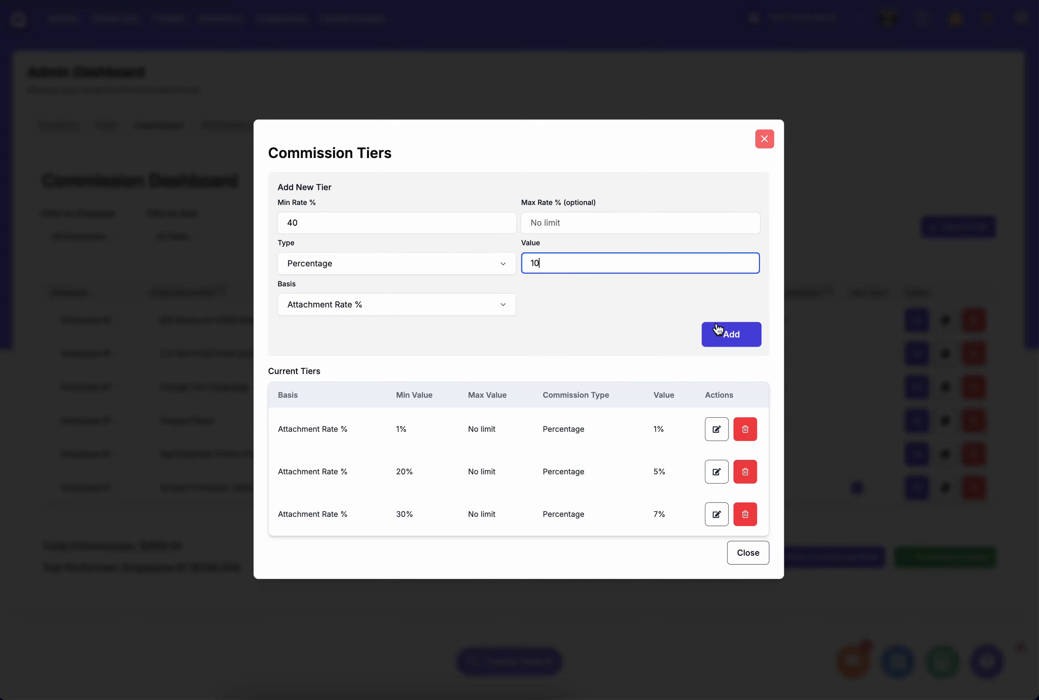
left_click(332, 213)
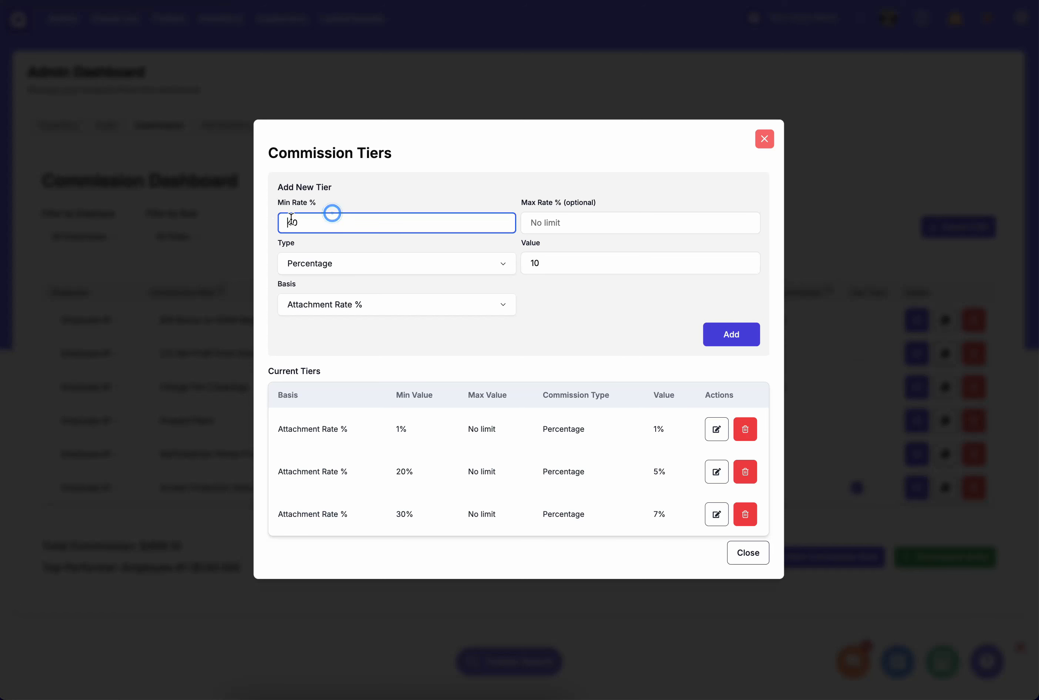
key("Delete")
type("5")
key("BackSpace")
type("4")
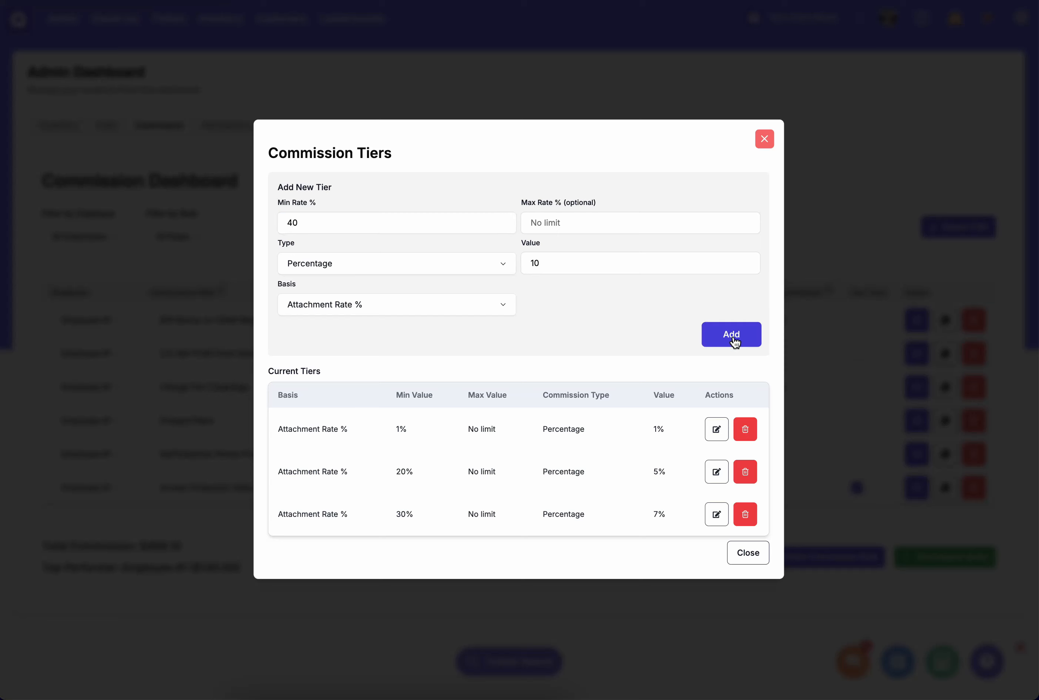
left_click(732, 336)
- Add a fifth Attachment Rate % tier with a minimum rate of 60% and a percentage value of 15, and close the tier settings
left_click(356, 202)
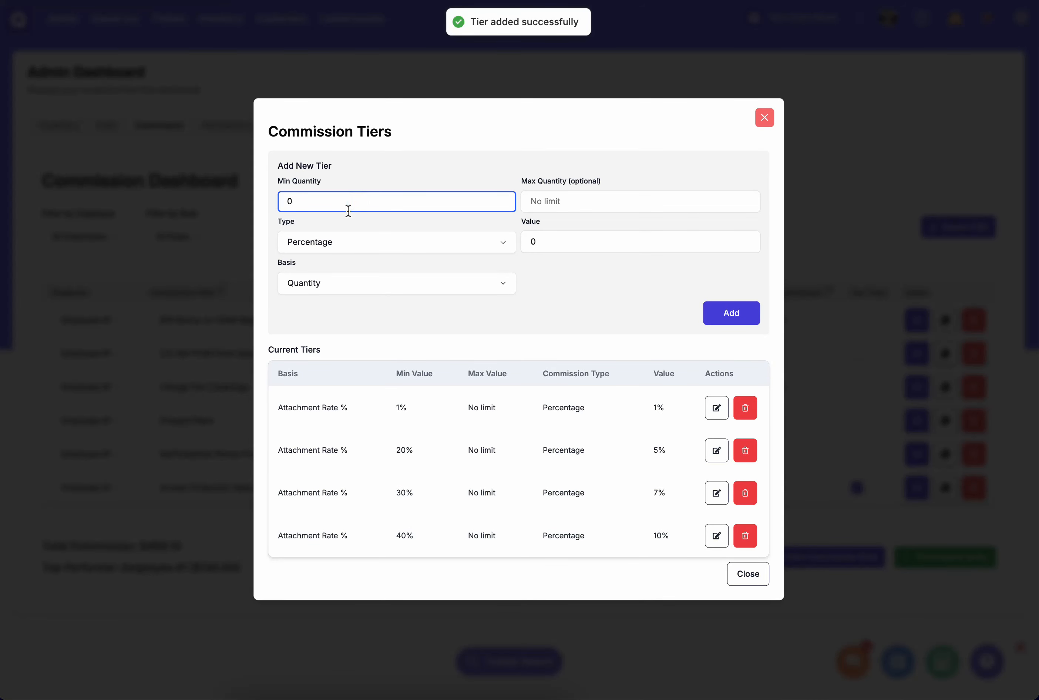
key("BackSpace")
type("60")
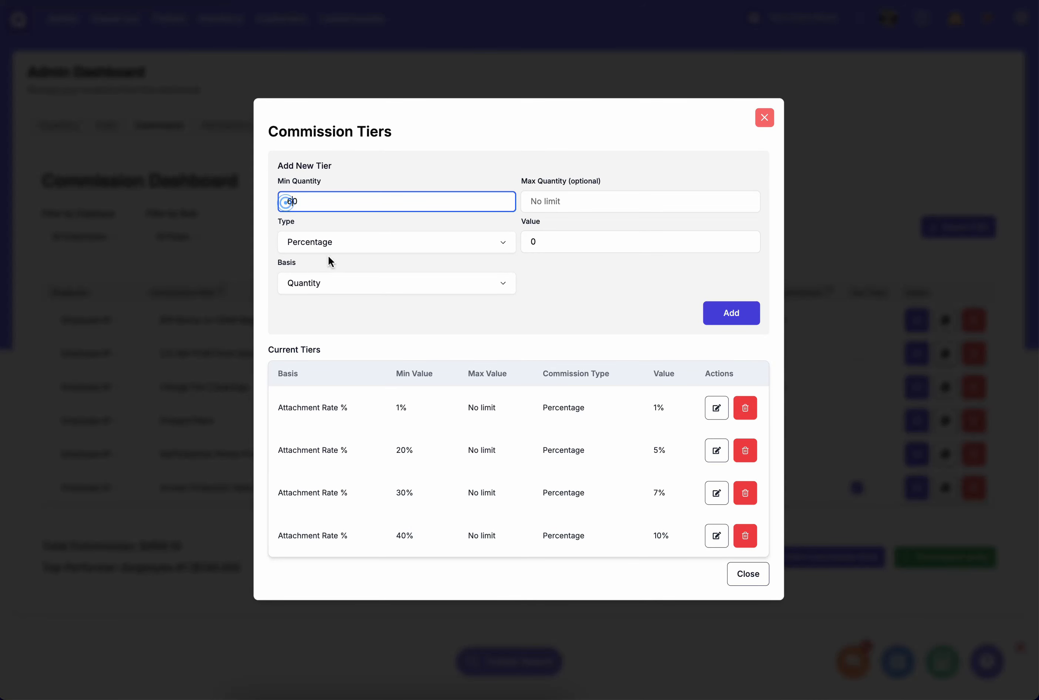
left_click(345, 281)
left_click(329, 334)
left_click(438, 311)
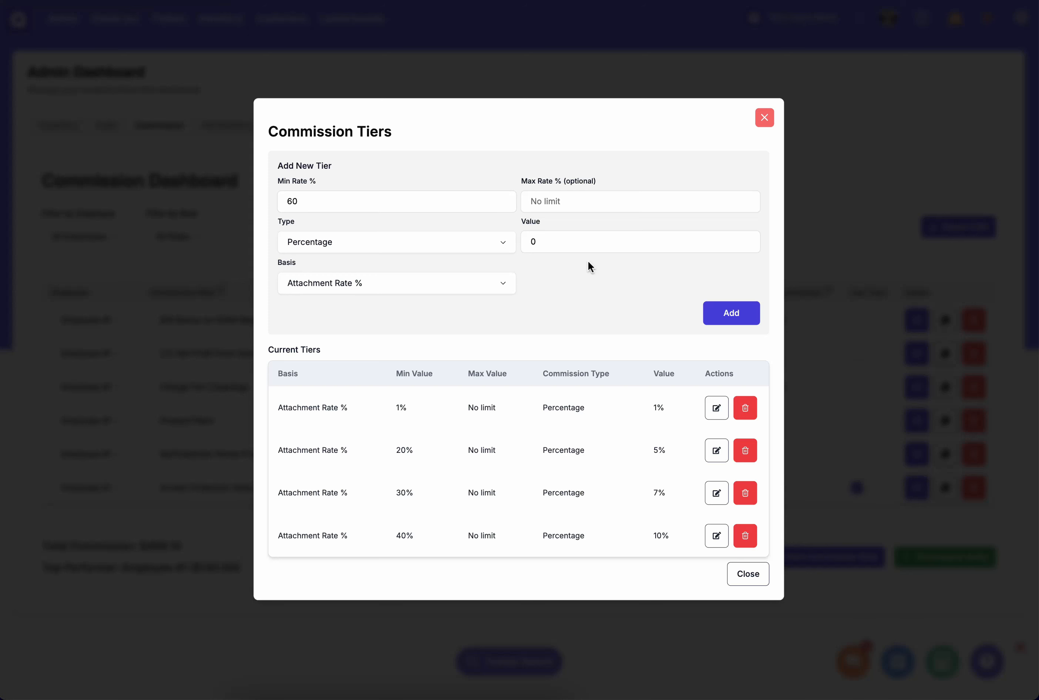
left_click(541, 239)
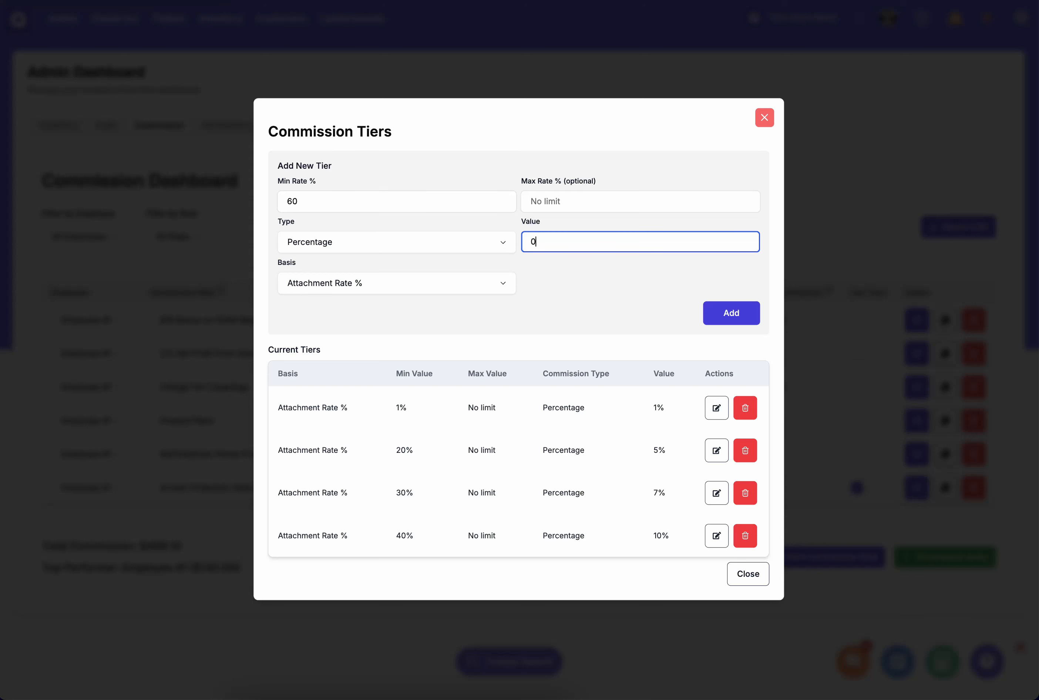
type("15")
left_click(718, 315)
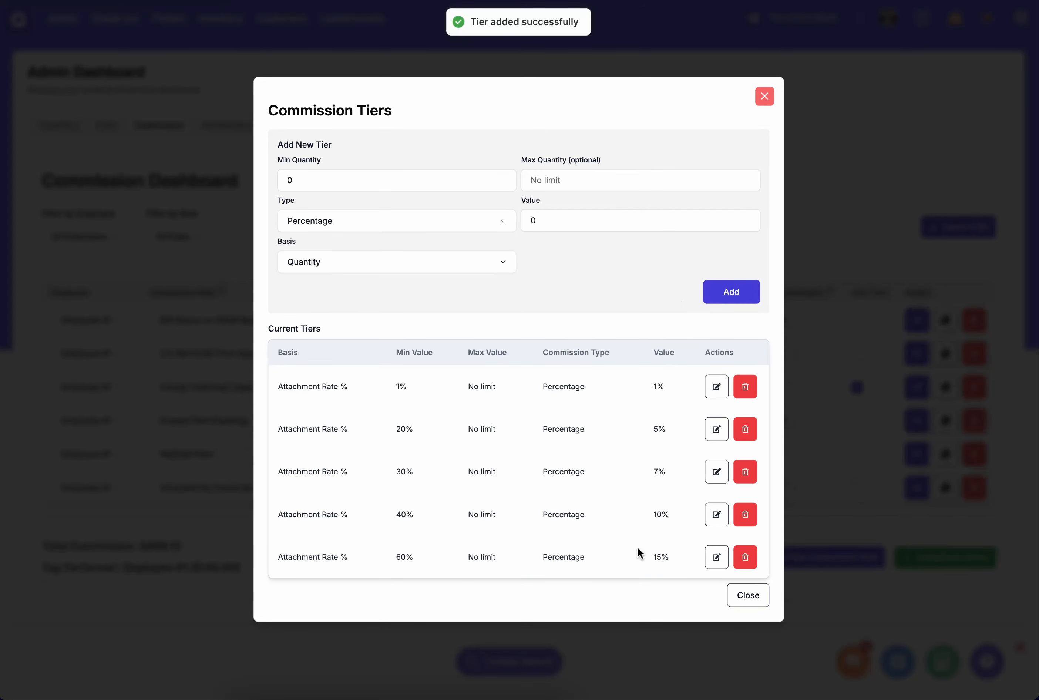
left_click(751, 606)
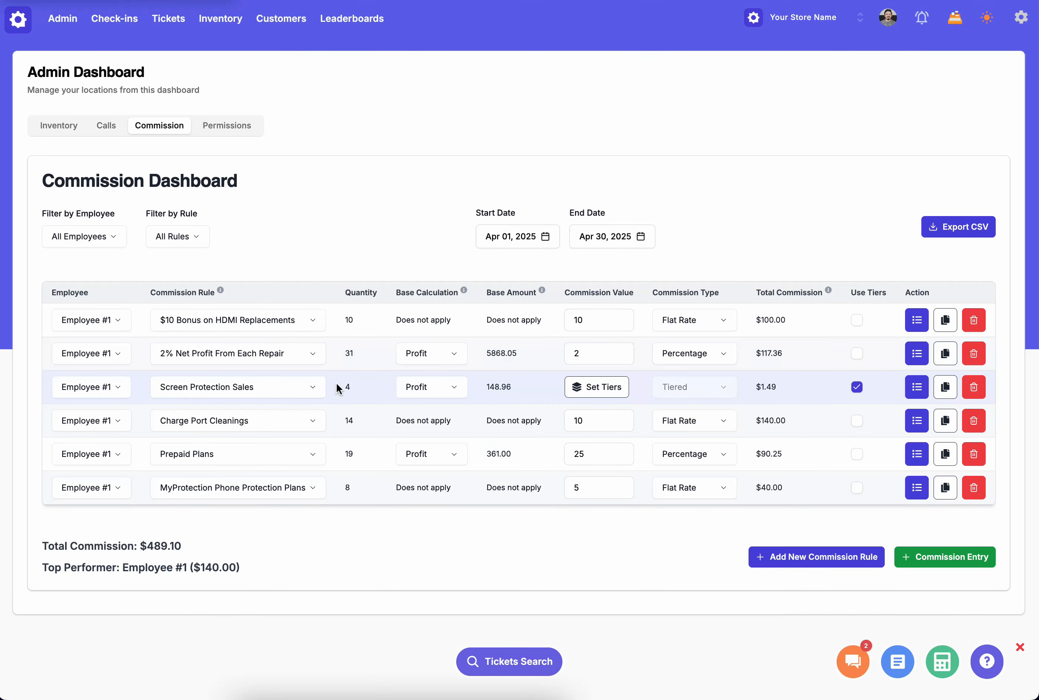
- Check the Screen Protection Sales total commission, examine the tier ranges and applied tier in its calculation breakdown, and close the breakdown
left_click_drag(757, 386, 787, 386)
left_click(786, 385)
left_click(912, 389)
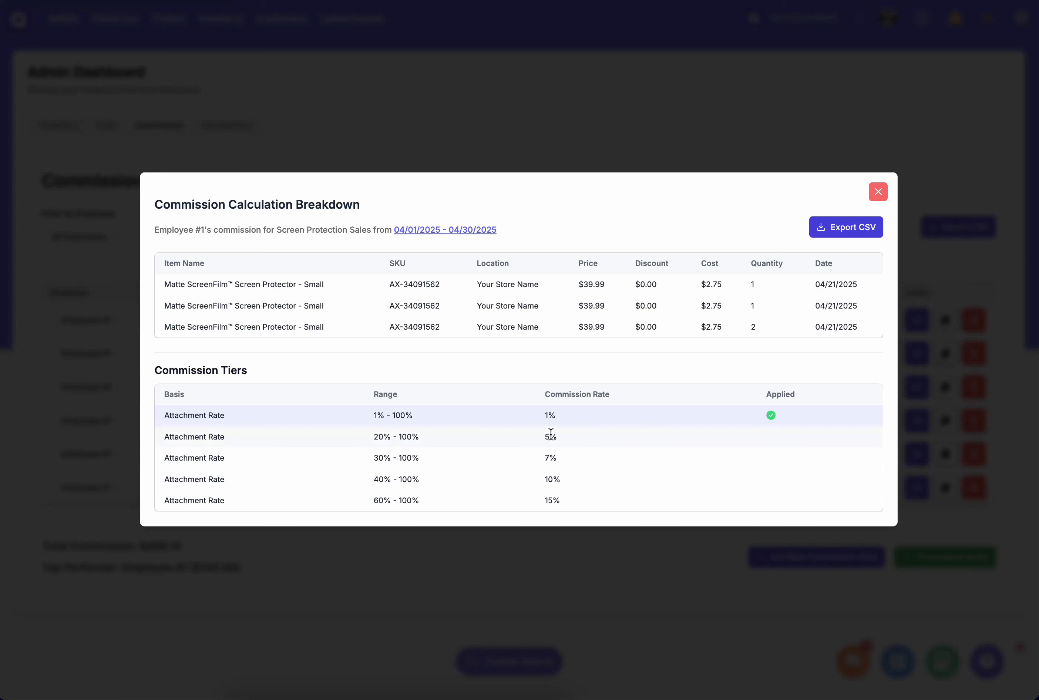
left_click_drag(365, 414, 388, 416)
left_click(388, 415)
left_click(393, 436)
left_click_drag(373, 455, 399, 459)
left_click(399, 459)
left_click_drag(373, 415, 423, 416)
left_click(423, 416)
left_click(880, 193)
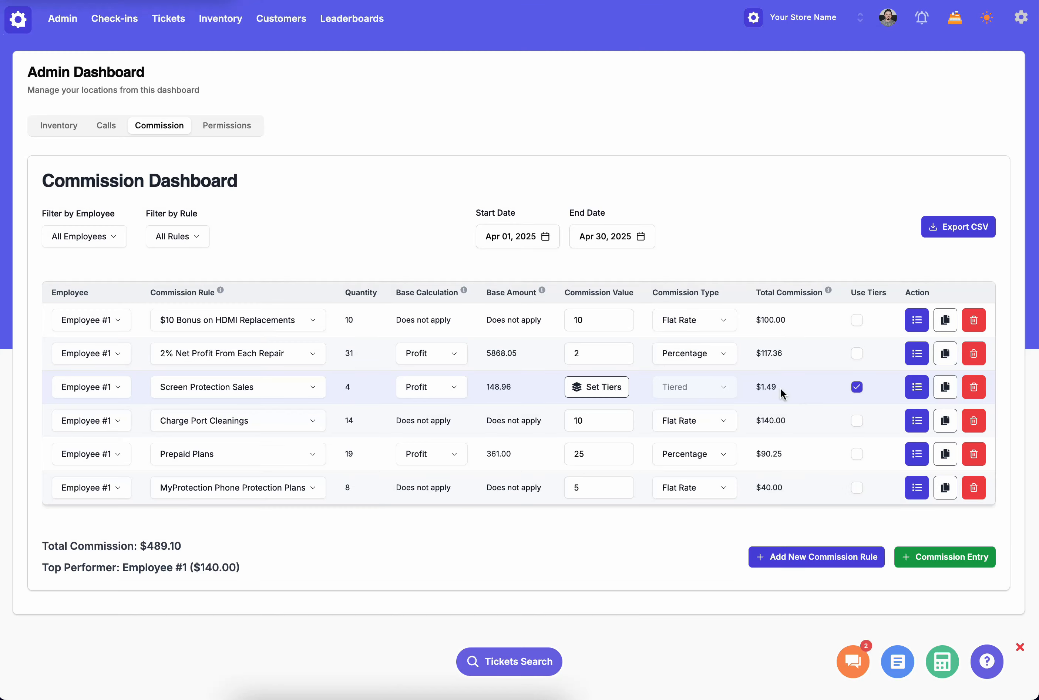